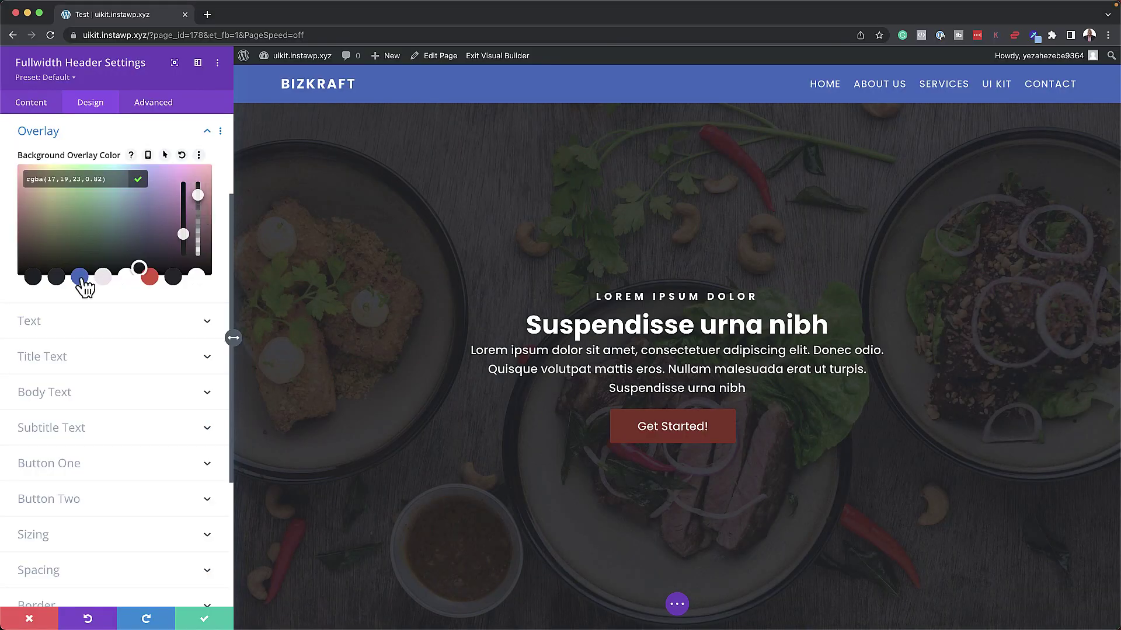
Try blue and pink overlay swatches, then settle on semi-transparent red for Background Overlay Color.
left_click(81, 279)
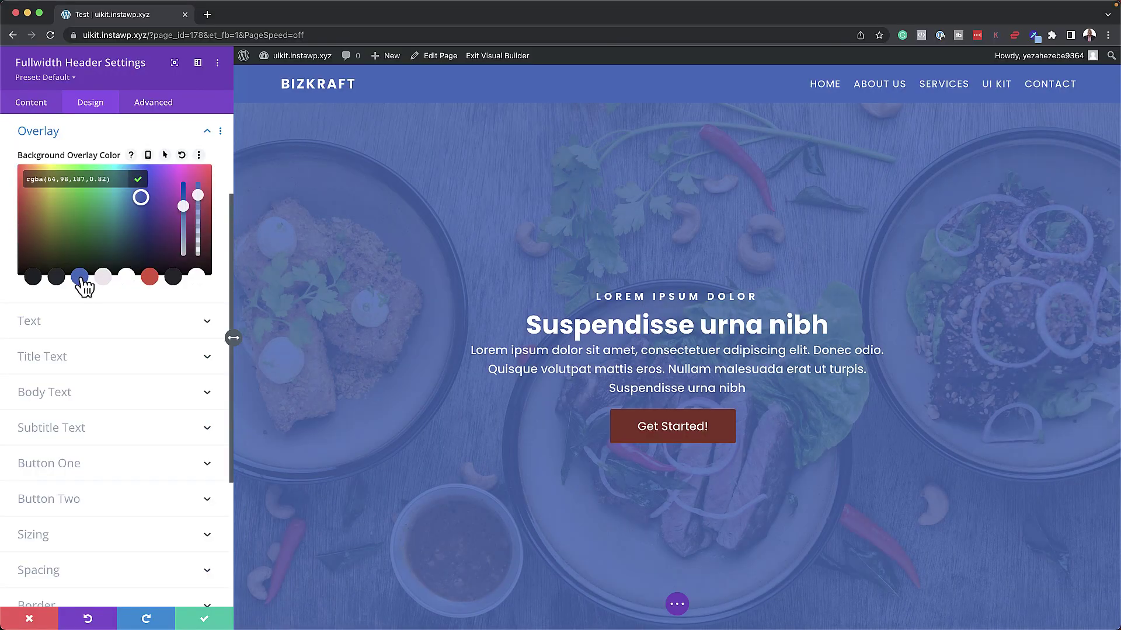
left_click(149, 279)
left_click(104, 279)
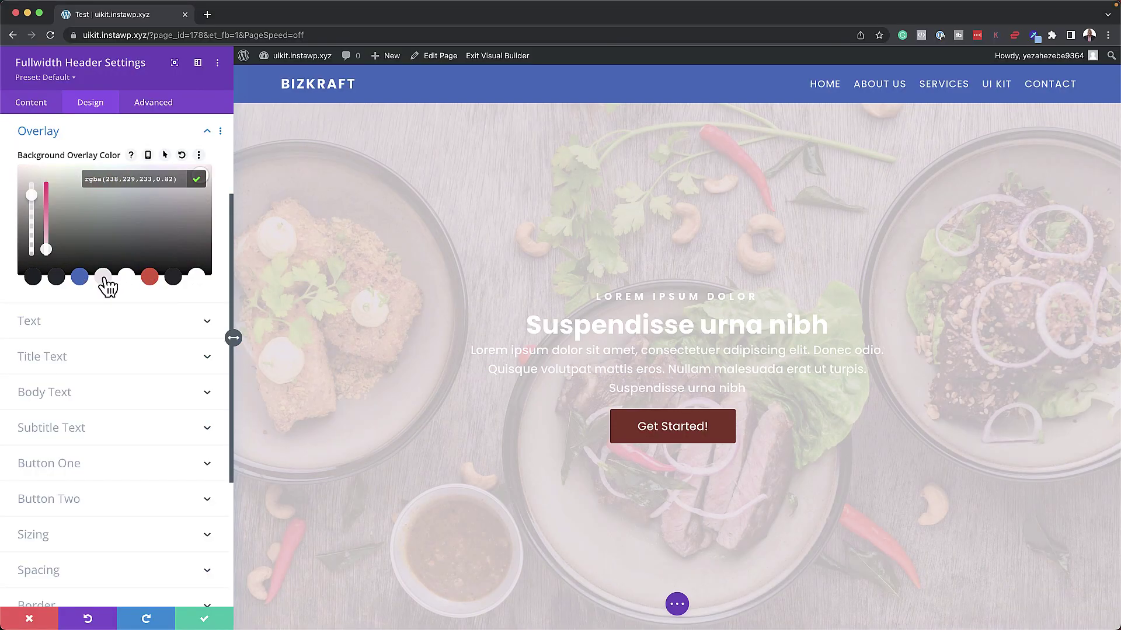
left_click(150, 278)
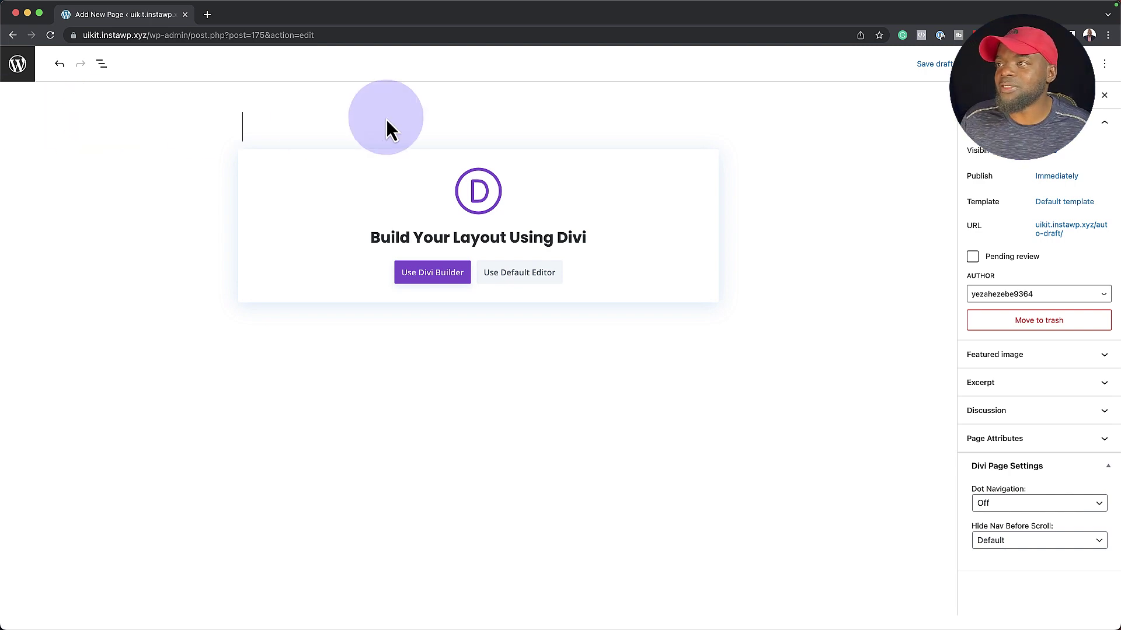
Title the new page 'Mak' and build it with the Divi Builder.
left_click(350, 128)
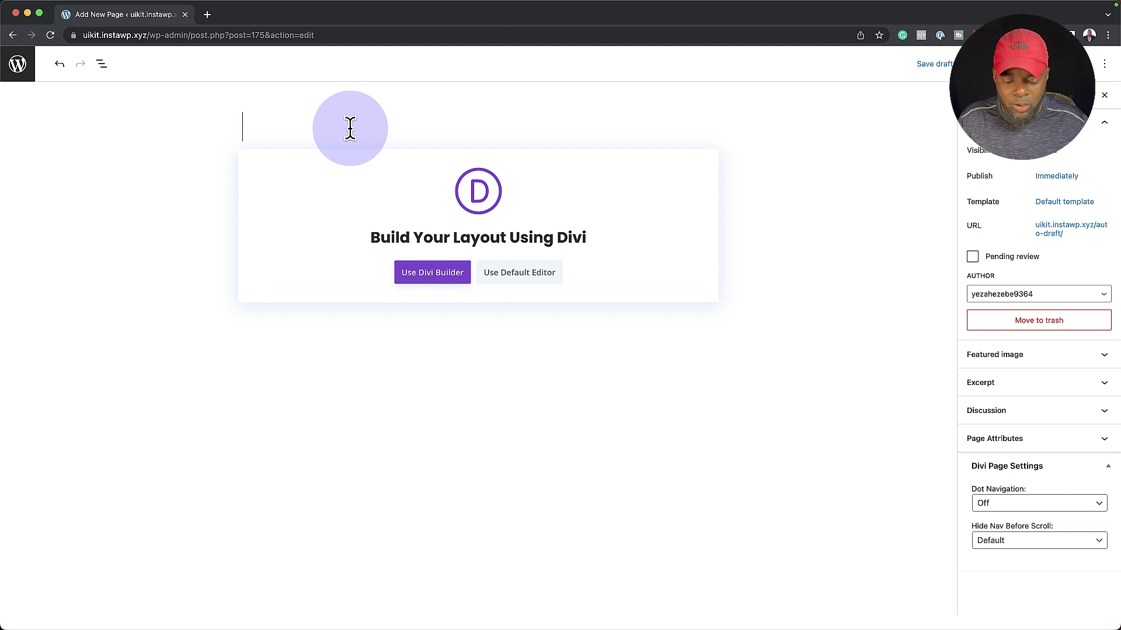
type("Mak")
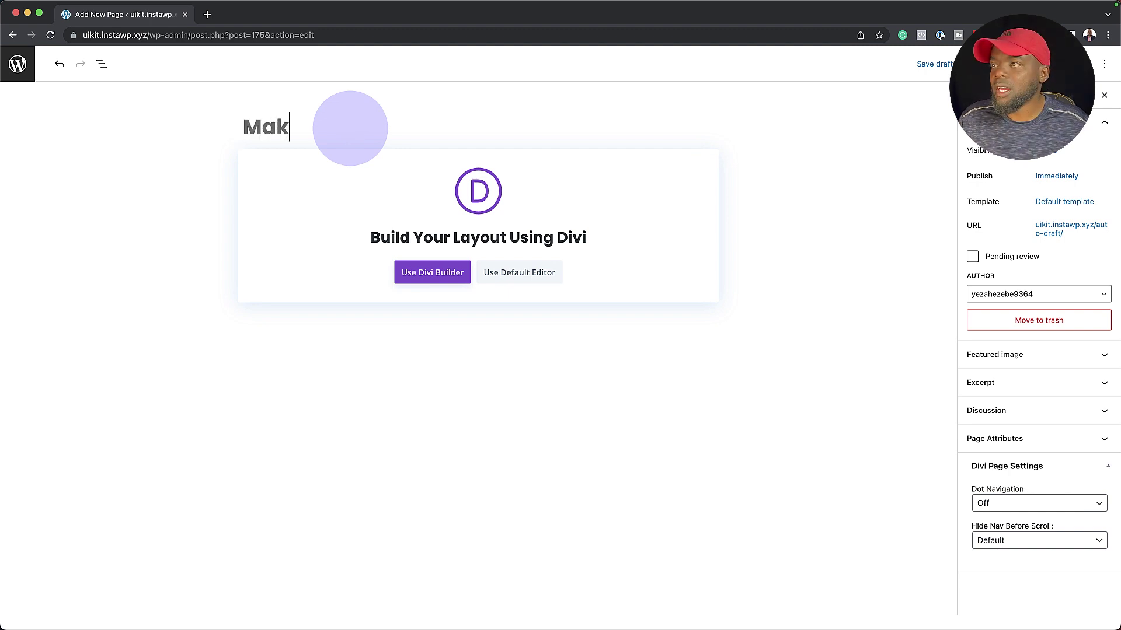
left_click(434, 271)
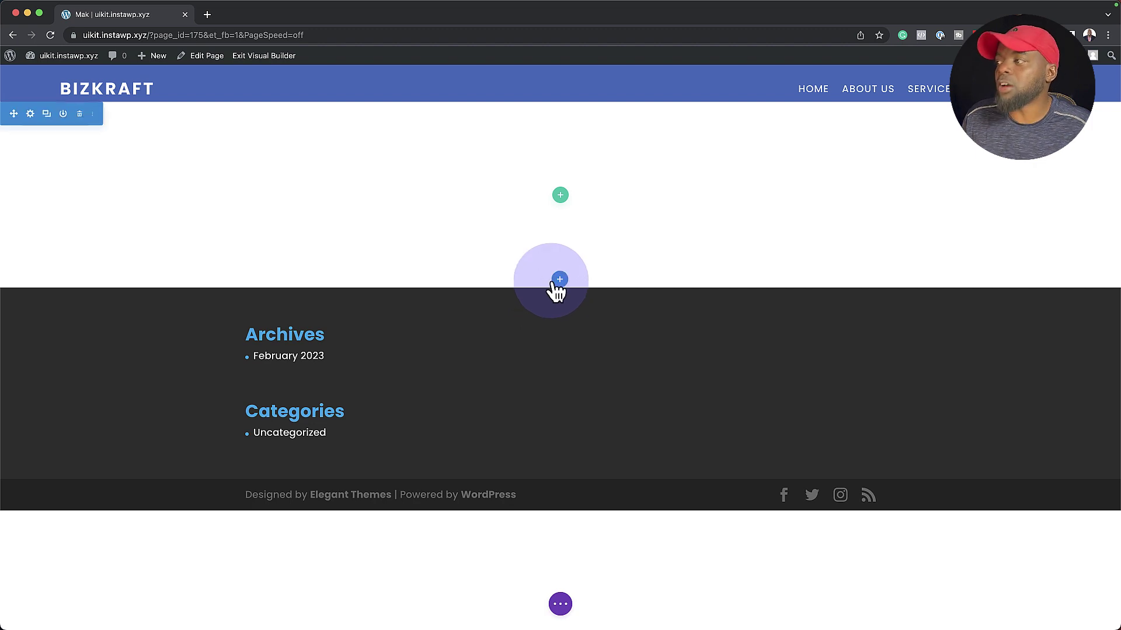
Insert a fullwidth section containing a Fullwidth Header module.
left_click(560, 282)
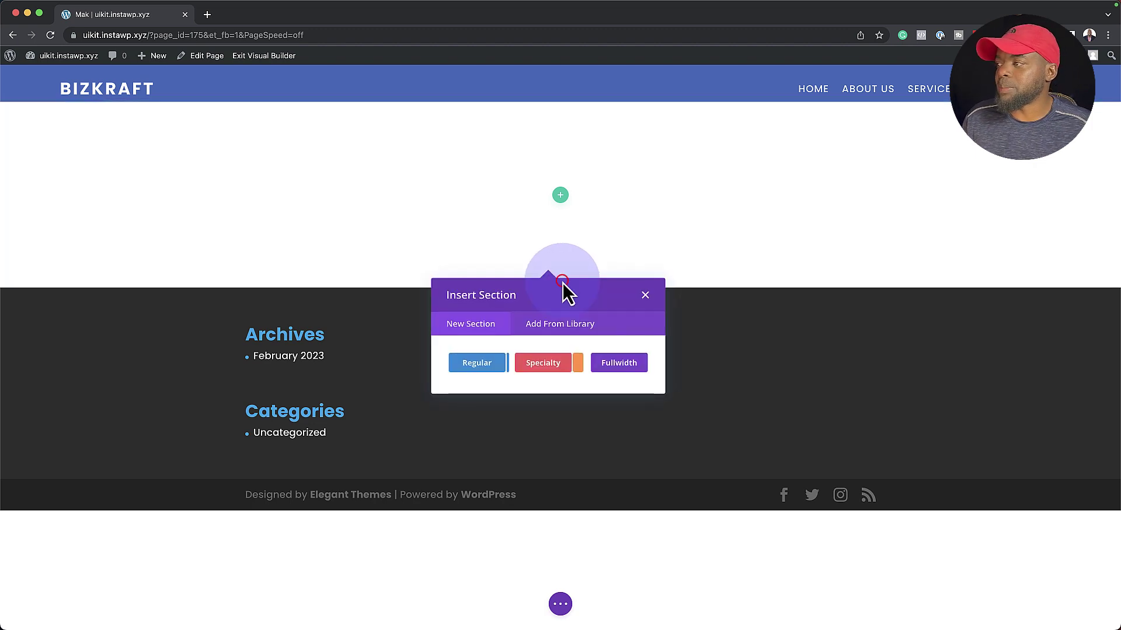
left_click(641, 376)
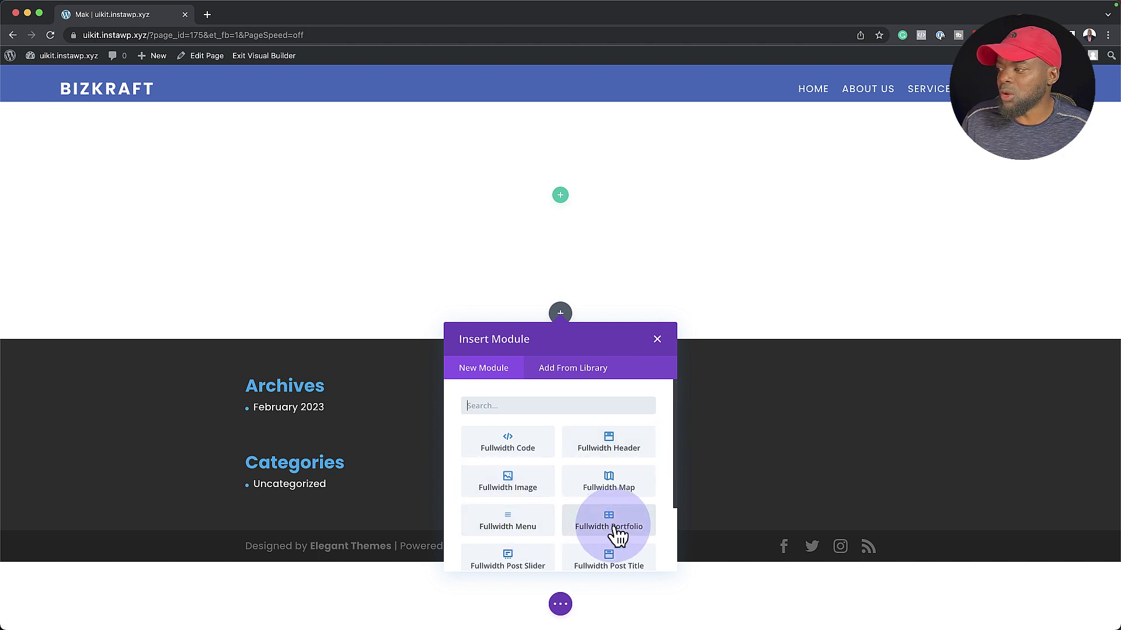
left_click(631, 449)
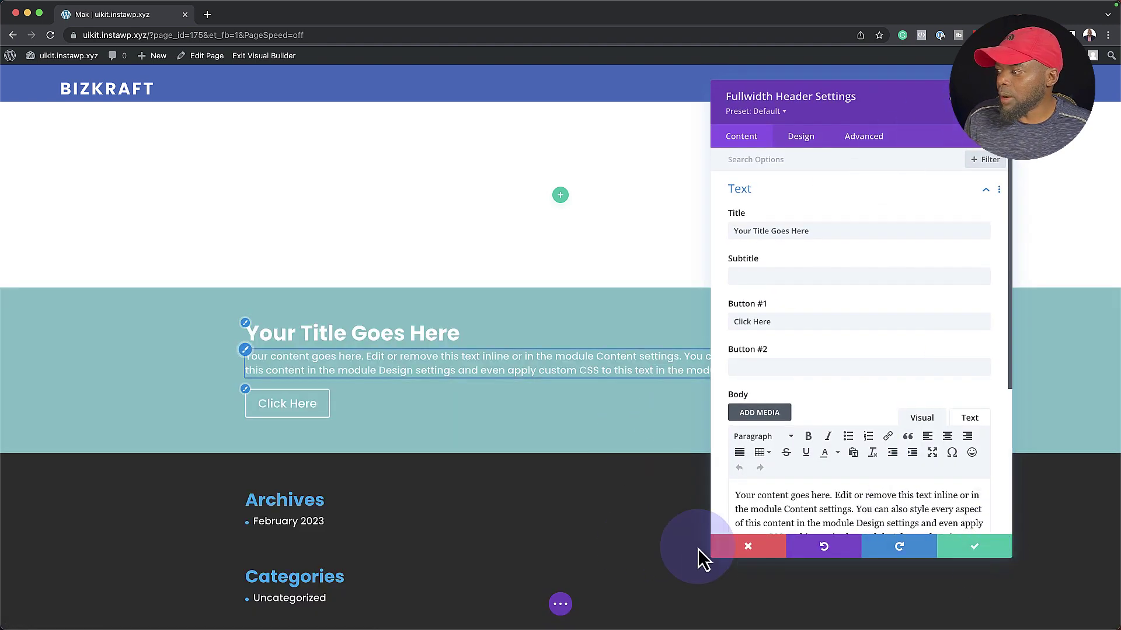
Move the Fullwidth Header section to the top and dock its settings on the left.
left_click(977, 556)
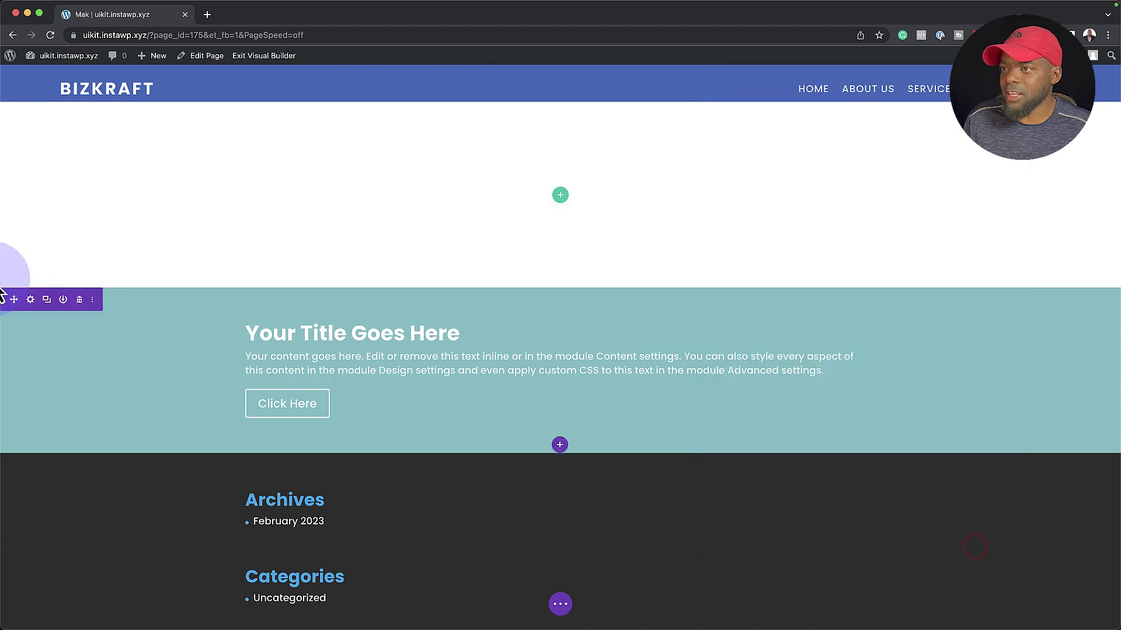
left_click_drag(16, 301, 17, 129)
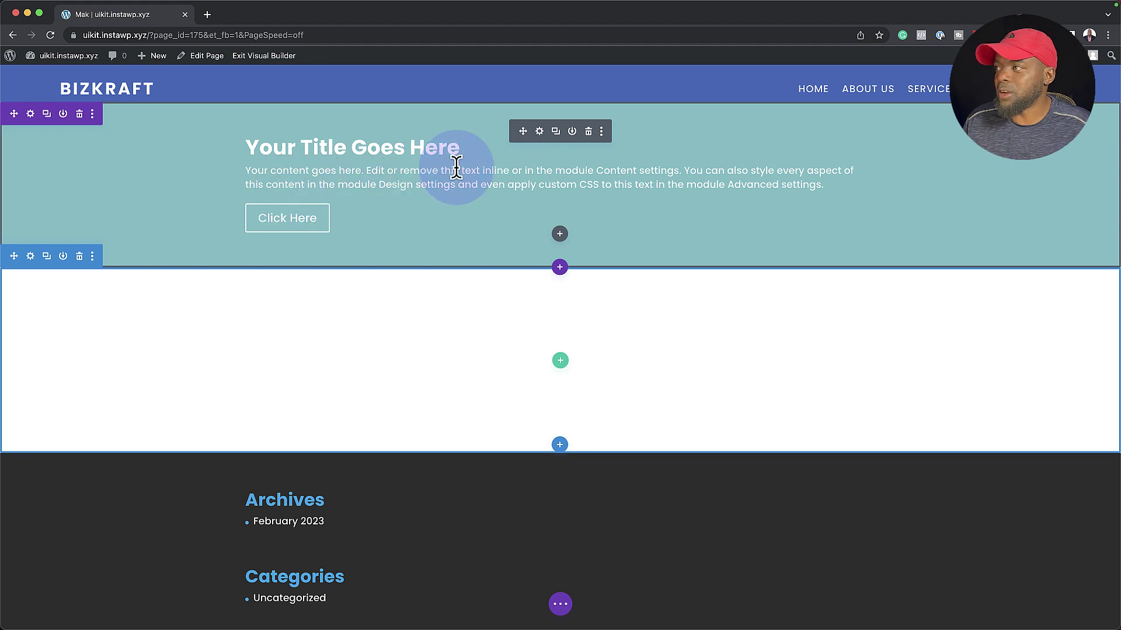
left_click(540, 132)
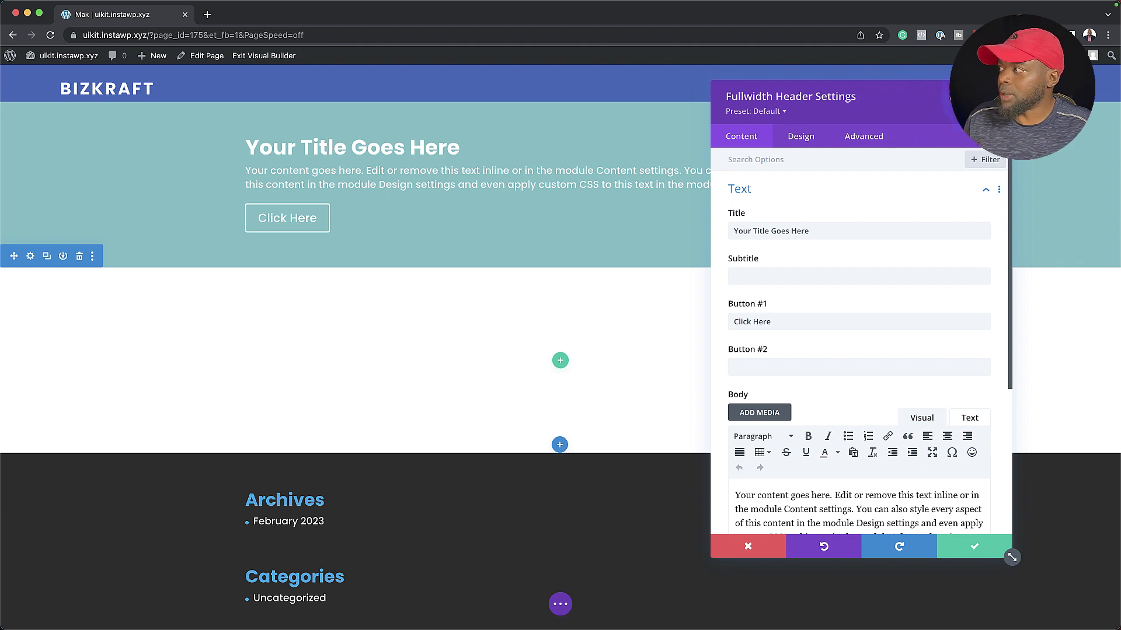
left_click(976, 96)
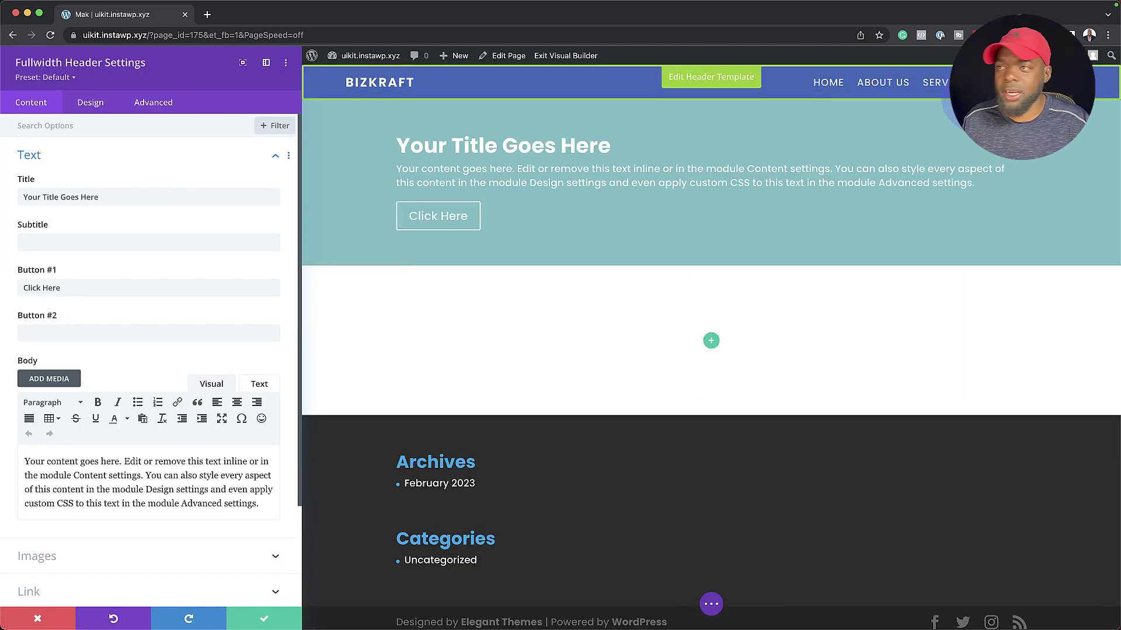
Switch on Make Fullscreen in the header's Design > Layout options.
left_click(92, 103)
left_click(71, 155)
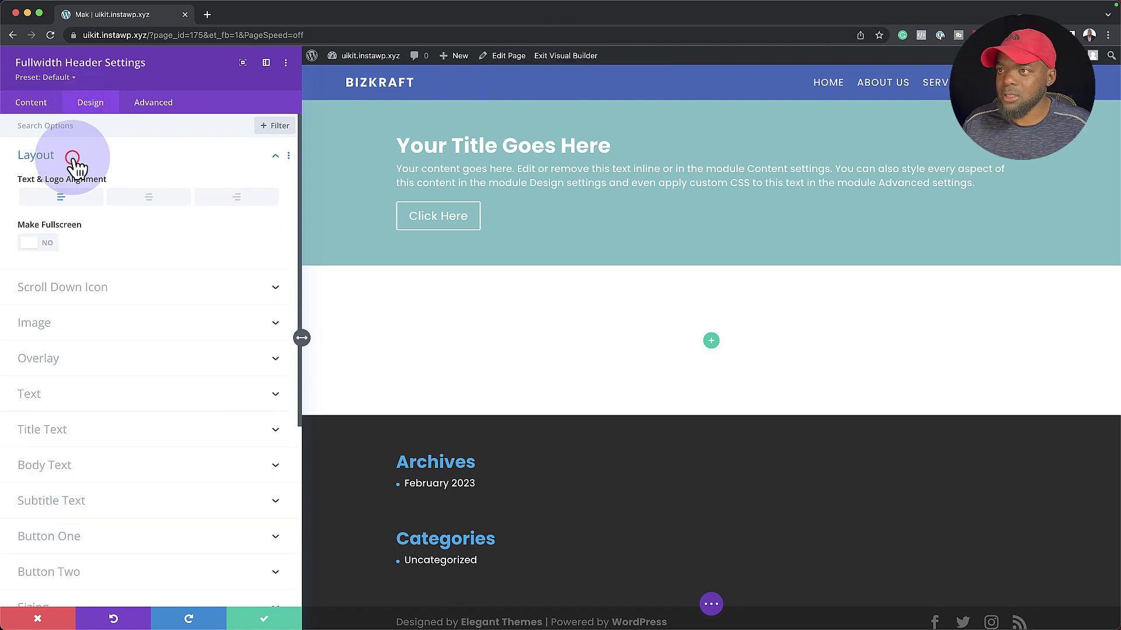
left_click(52, 243)
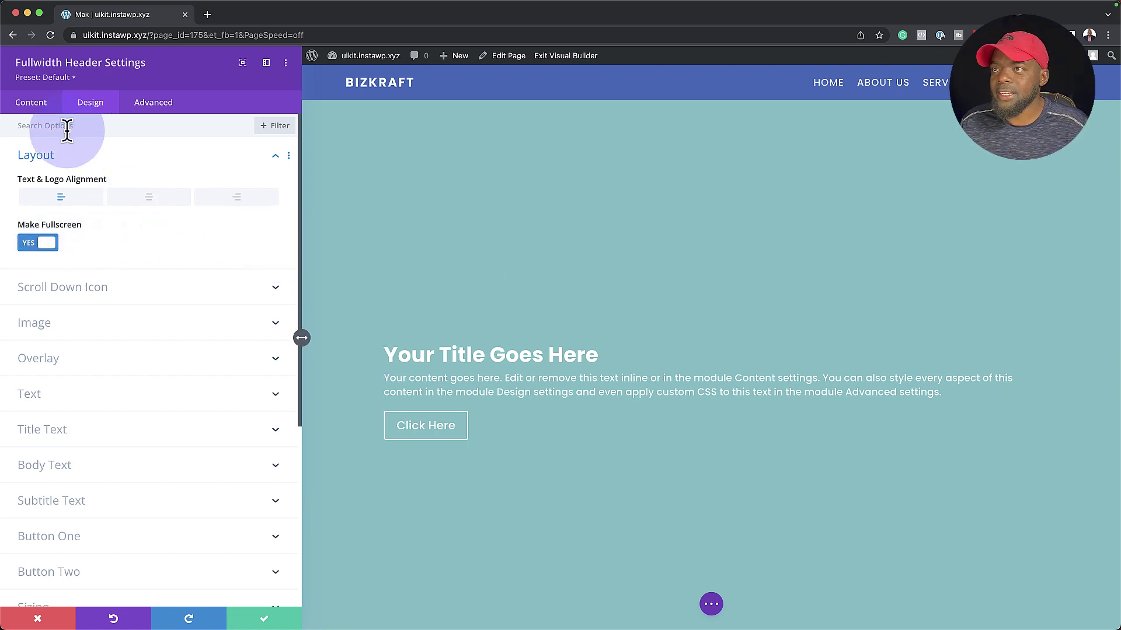
Return to the header's Content tab and select its title in the preview.
left_click(43, 111)
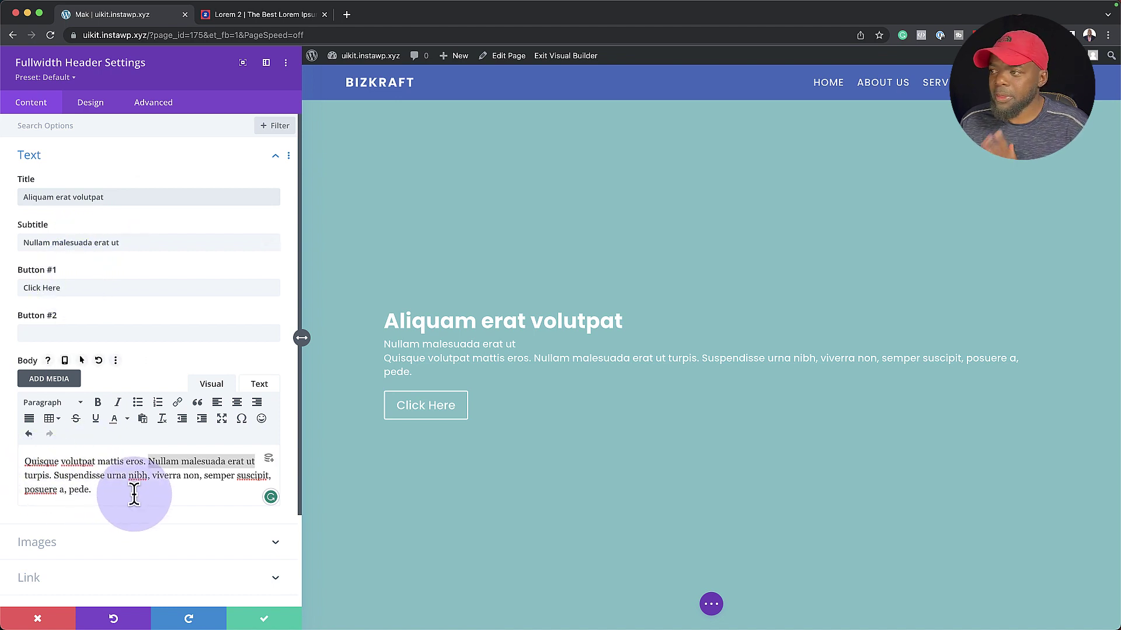
left_click(388, 323)
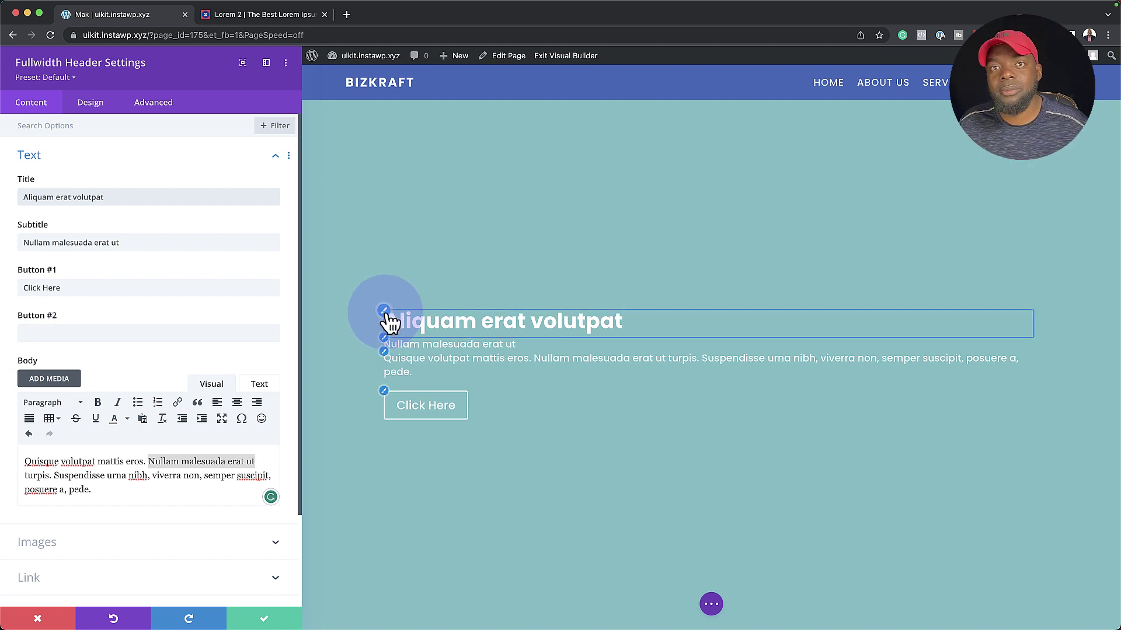
Make the header title uppercase with 1em text size and 8px letter spacing.
left_click(386, 312)
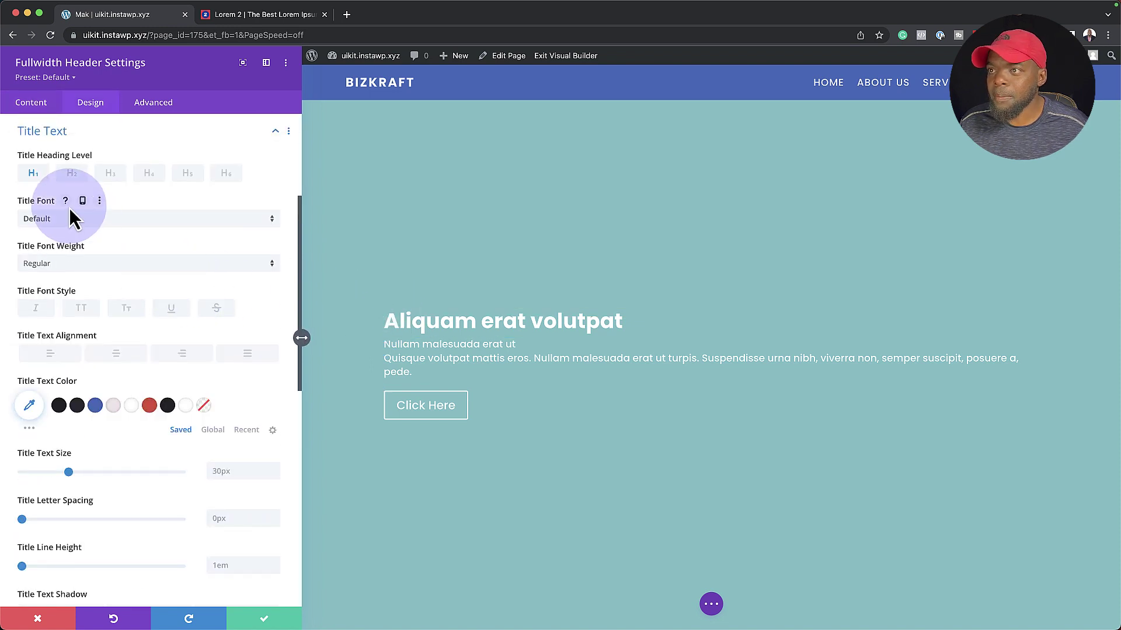
left_click(82, 311)
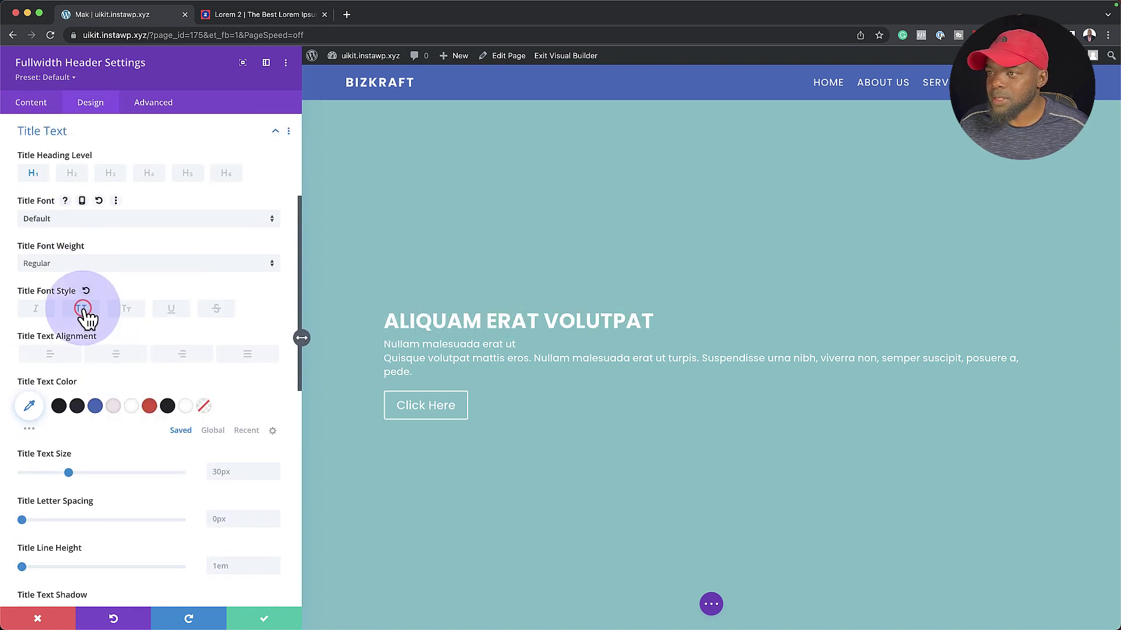
left_click(222, 471)
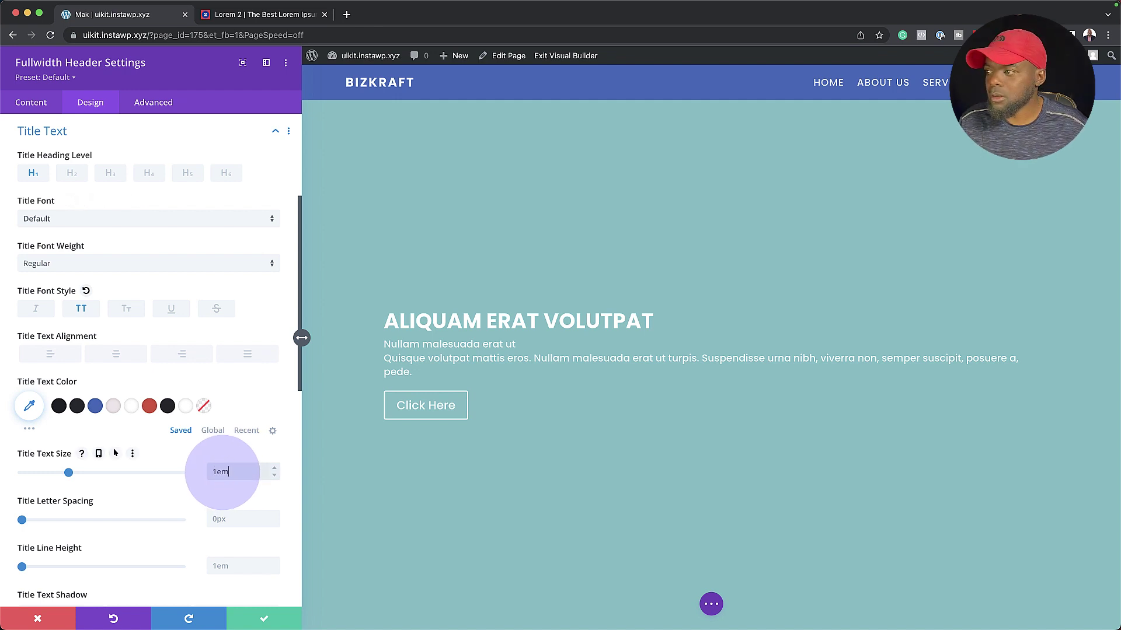
type("1em")
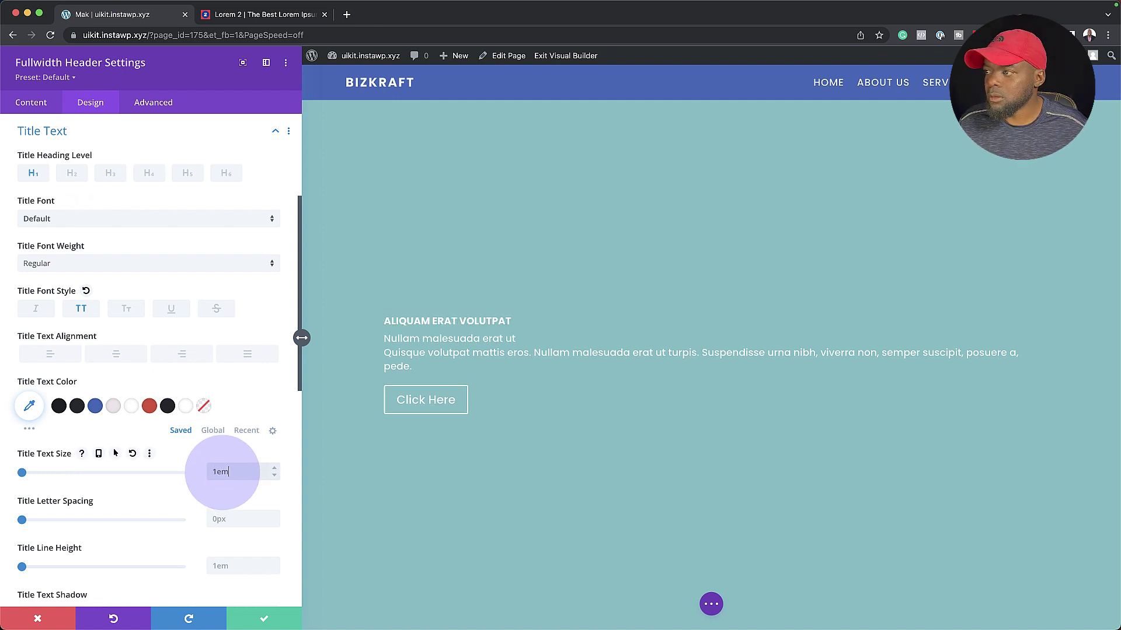
left_click(249, 520)
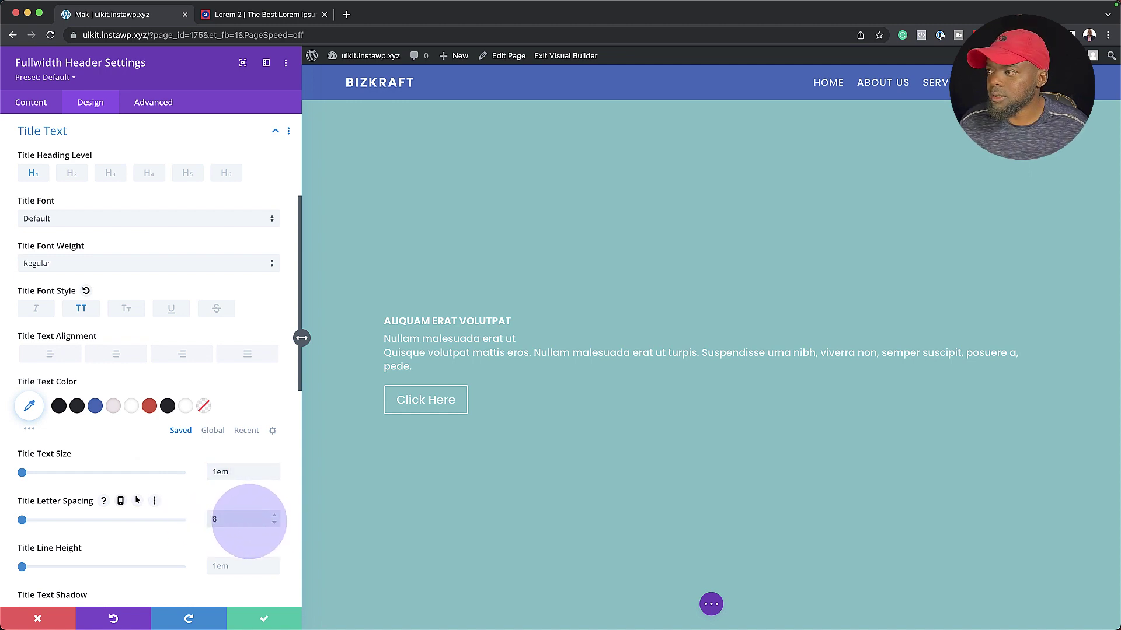
type("8")
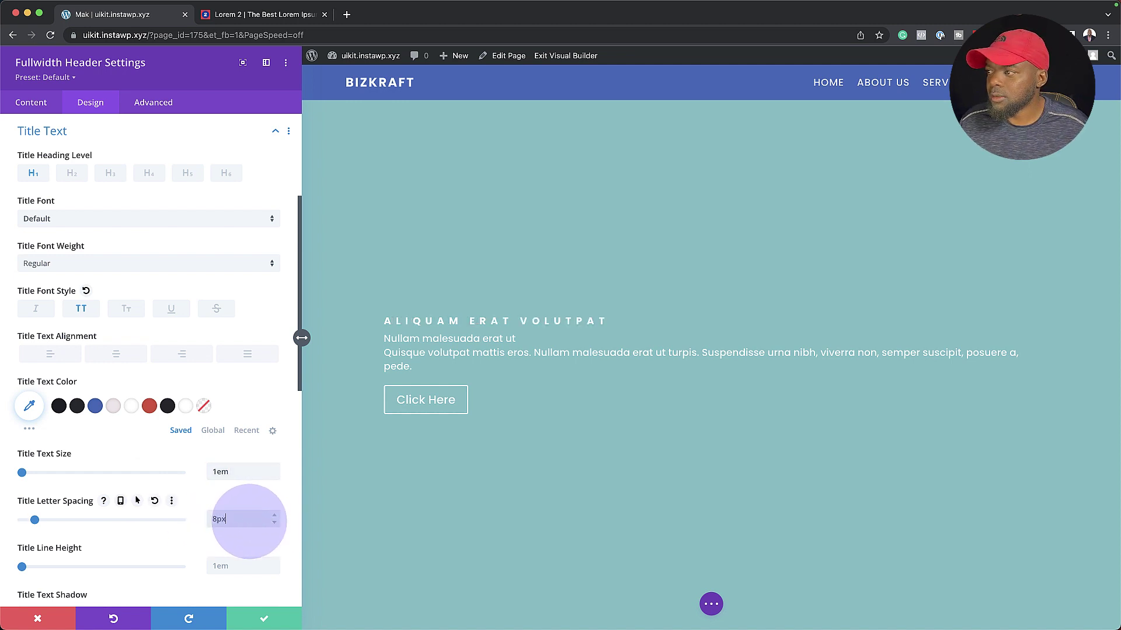
Raise the subtitle text size from 2.2em up to 2.6em.
left_click(390, 342)
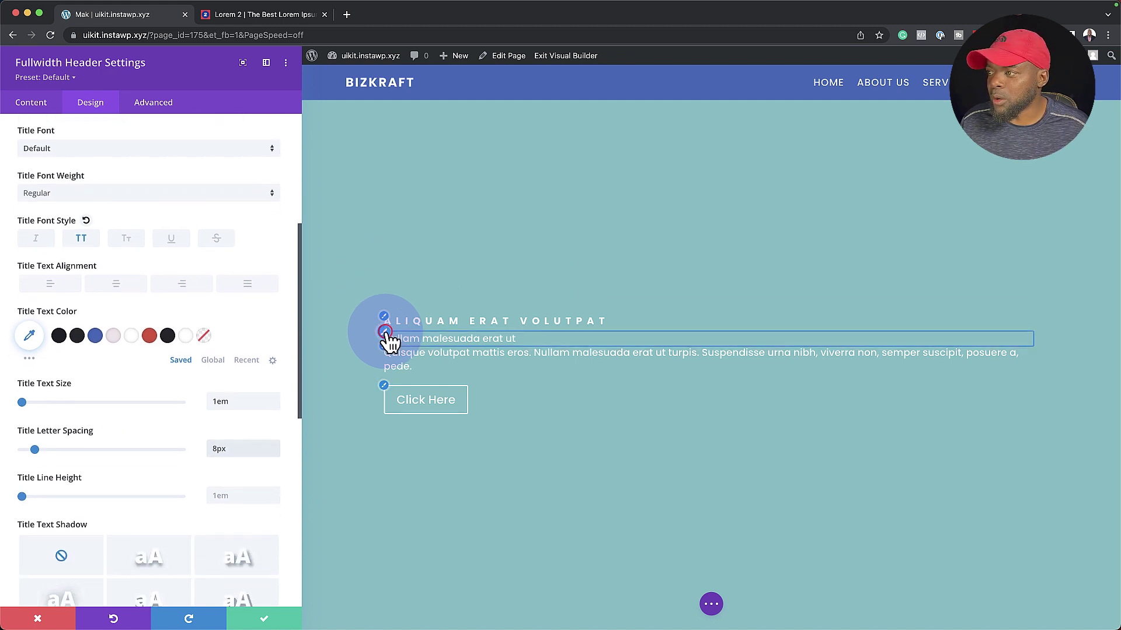
left_click(243, 426)
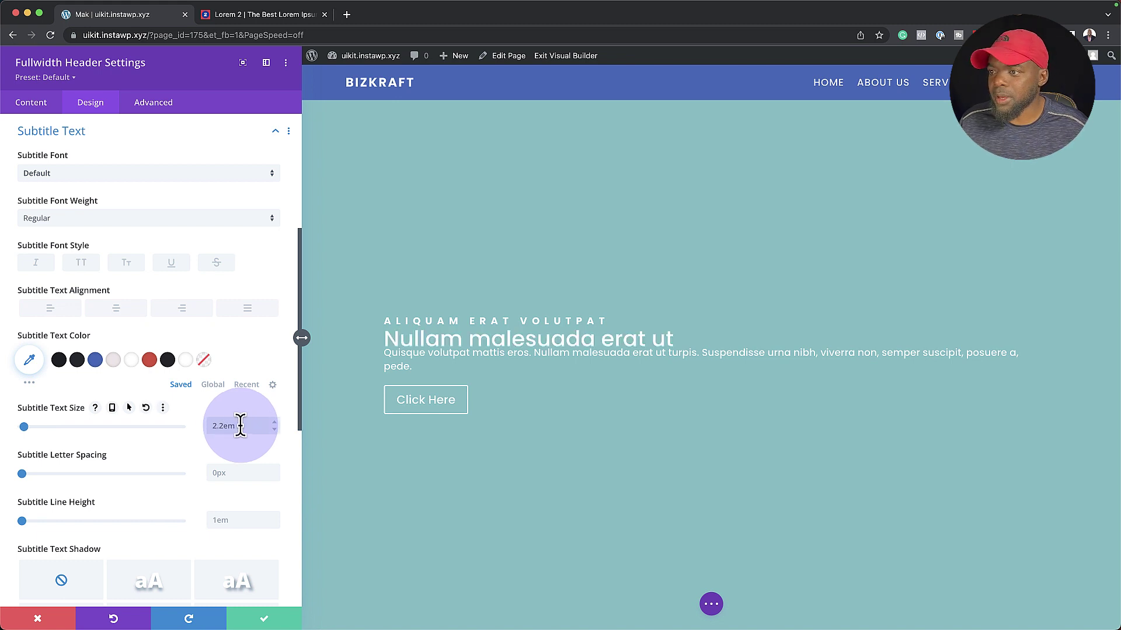
left_click(68, 384)
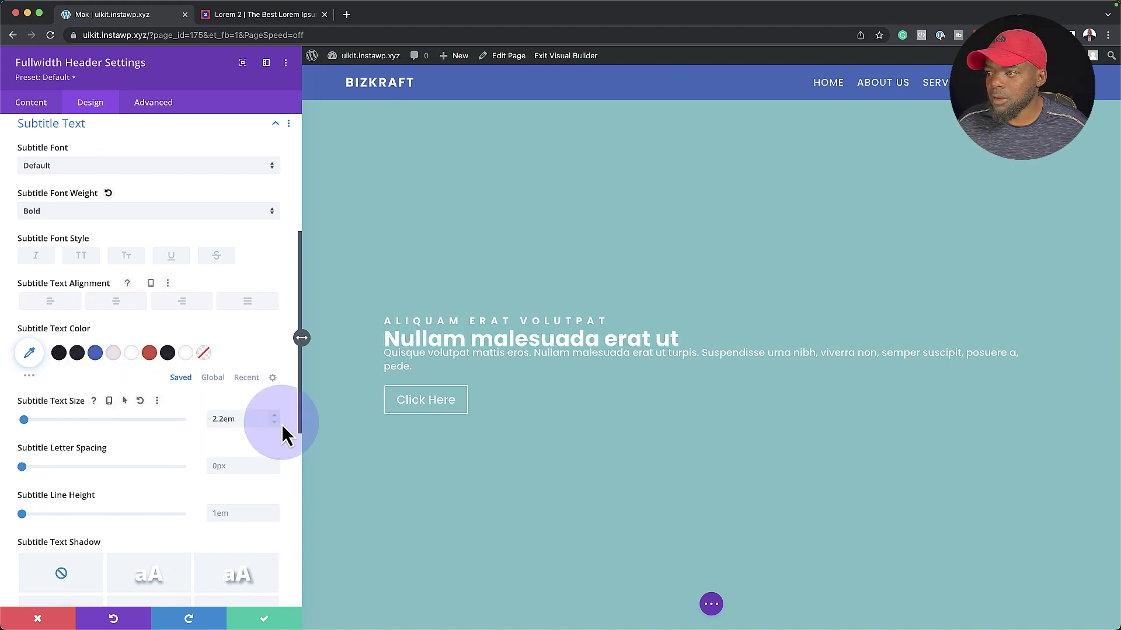
left_click(275, 415)
left_click(275, 415)
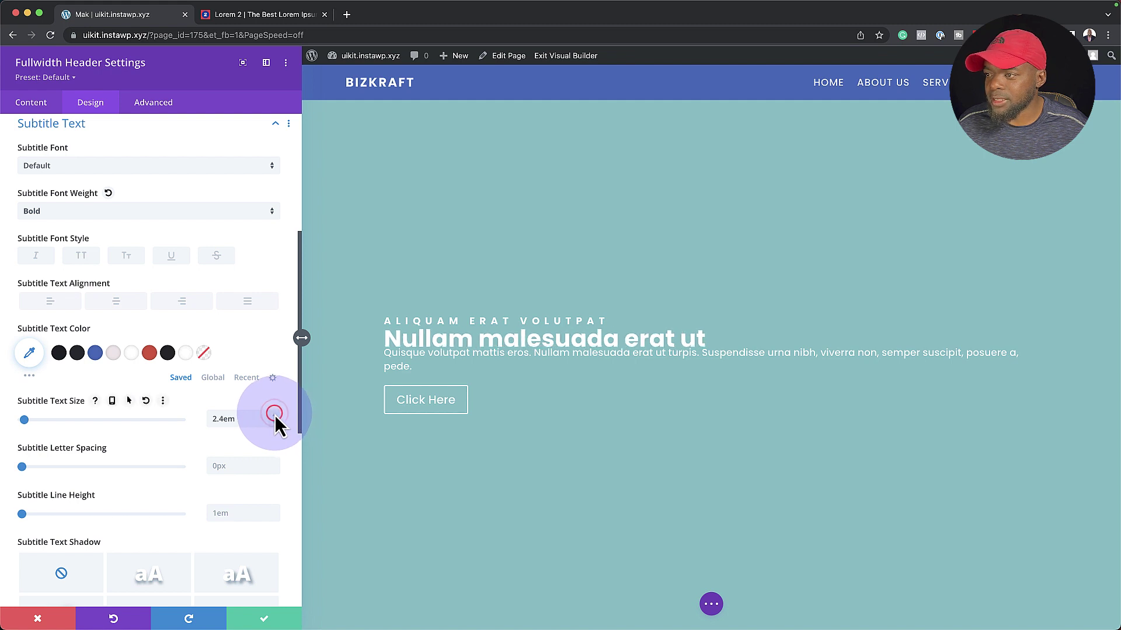
left_click(275, 415)
left_click(275, 416)
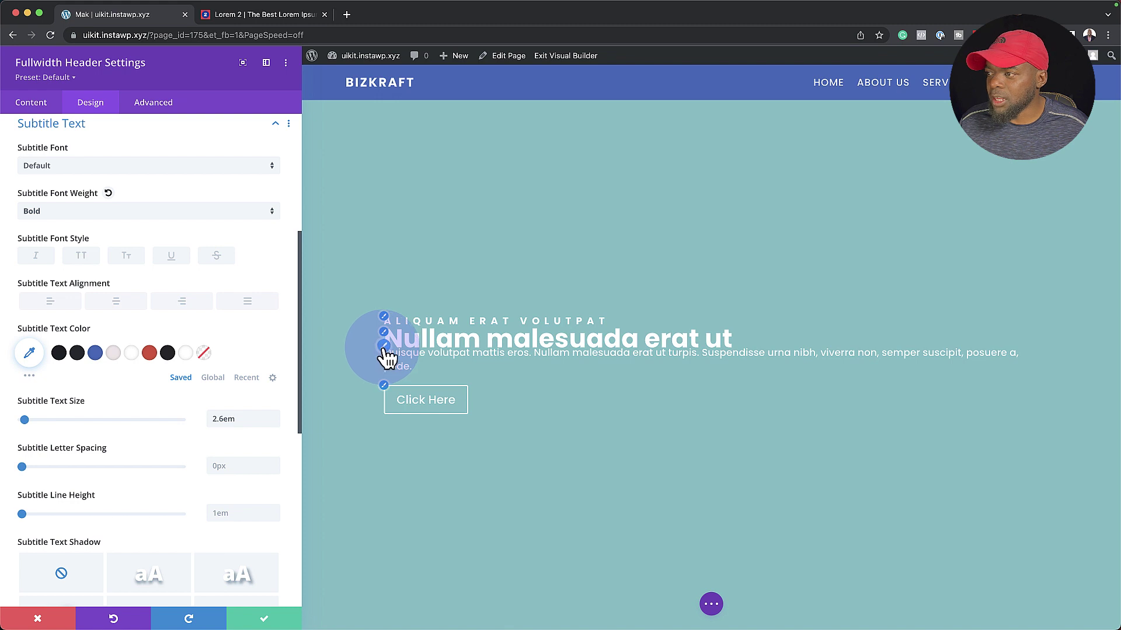
left_click(384, 347)
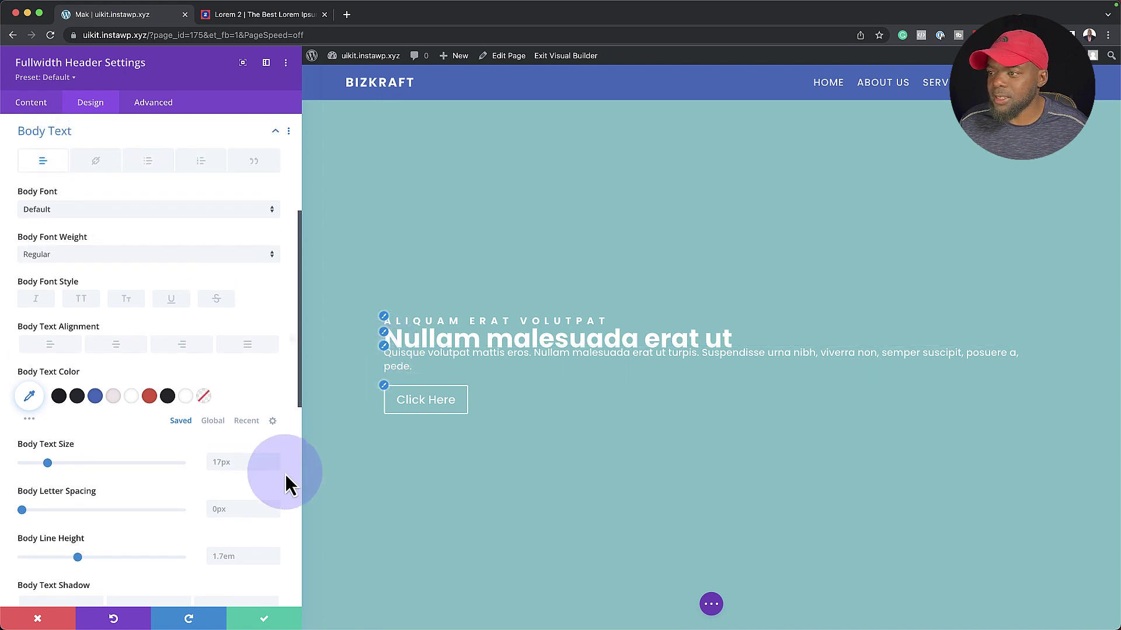
Set the body text size to 1.2em and lower its line height to 1.4em.
left_click(245, 459)
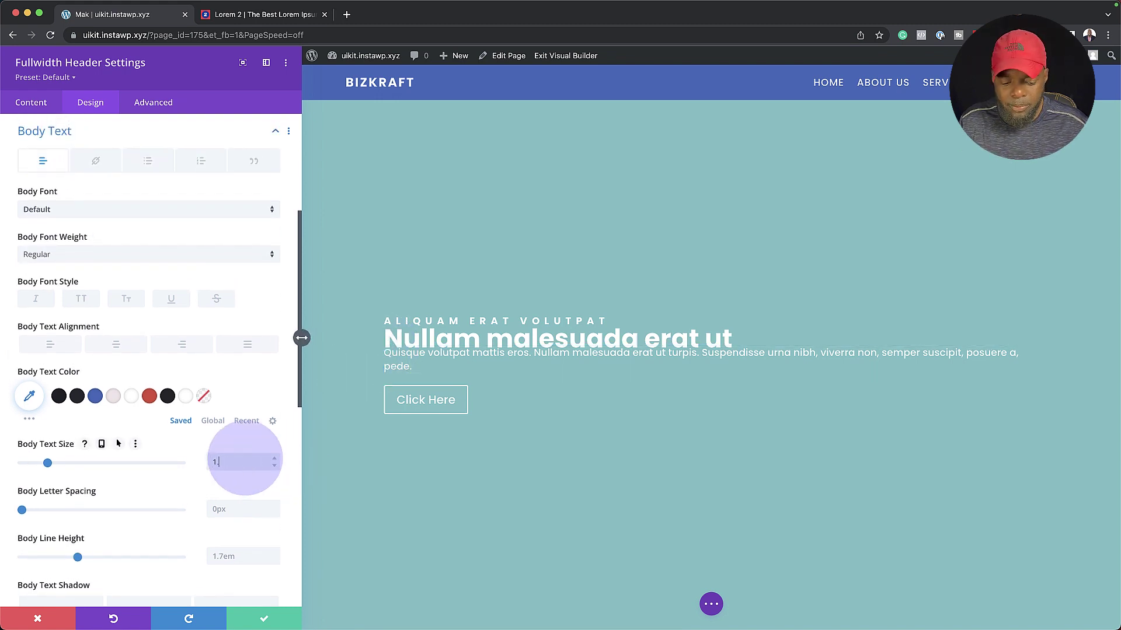
type("1.2em")
scroll(270, 520, "down", 1)
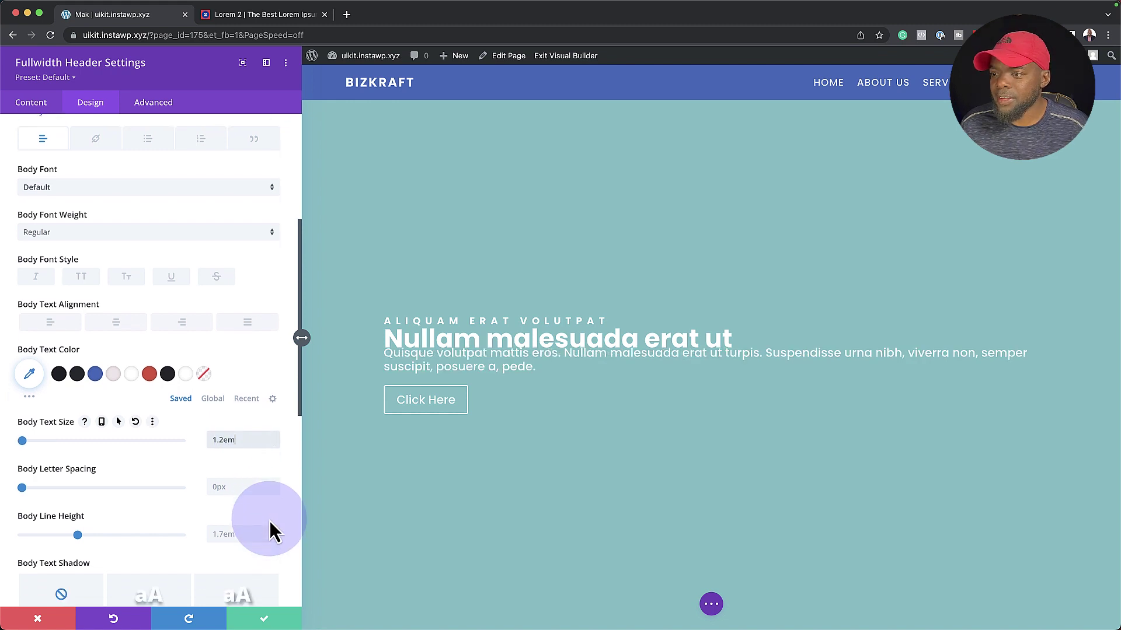
left_click(224, 520)
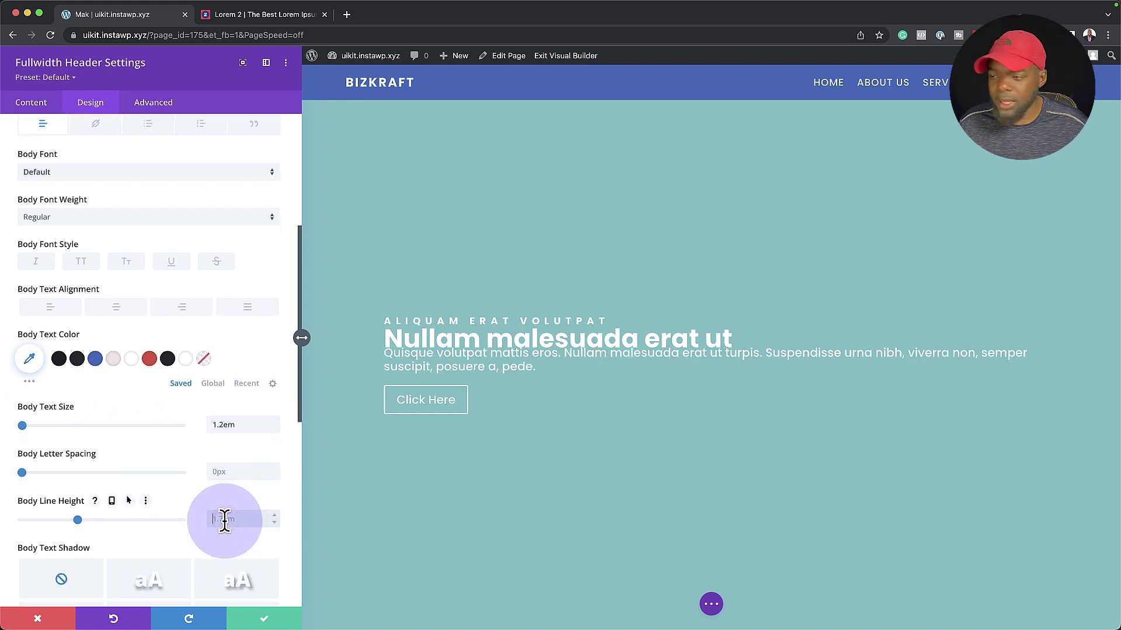
left_click(275, 518)
left_click(275, 518)
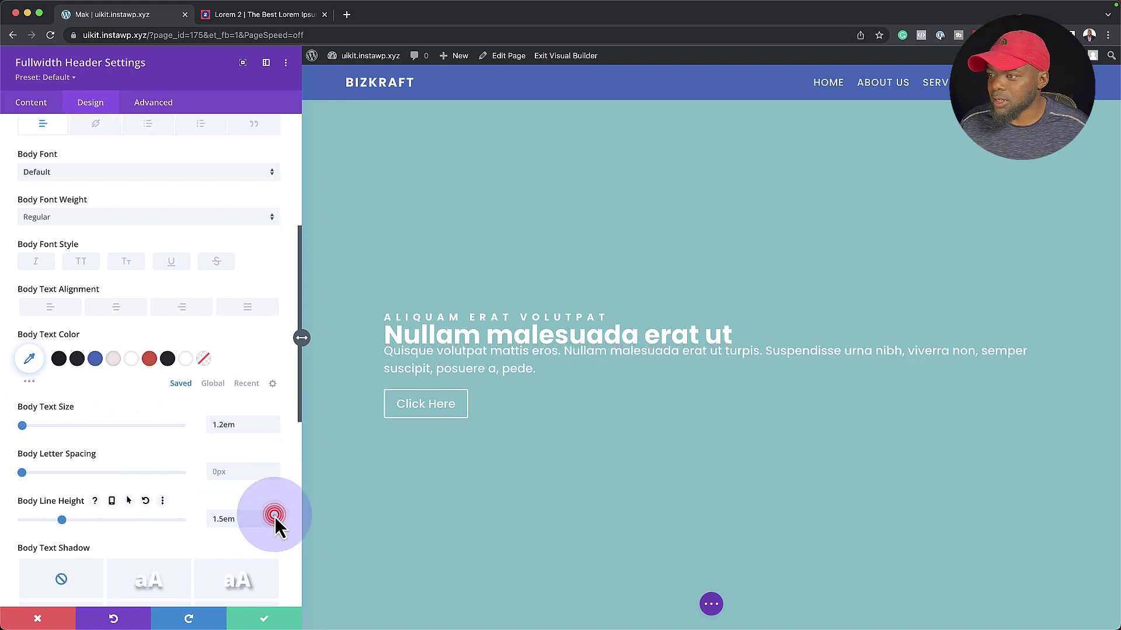
left_click(275, 523)
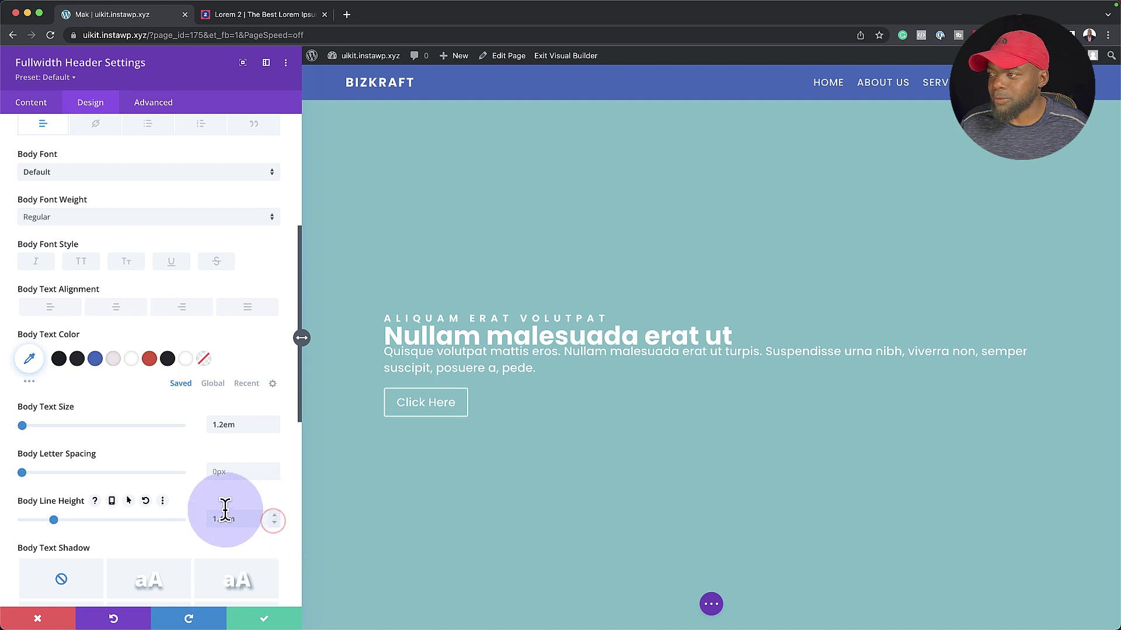
Start increasing the subtitle's line height.
left_click(384, 328)
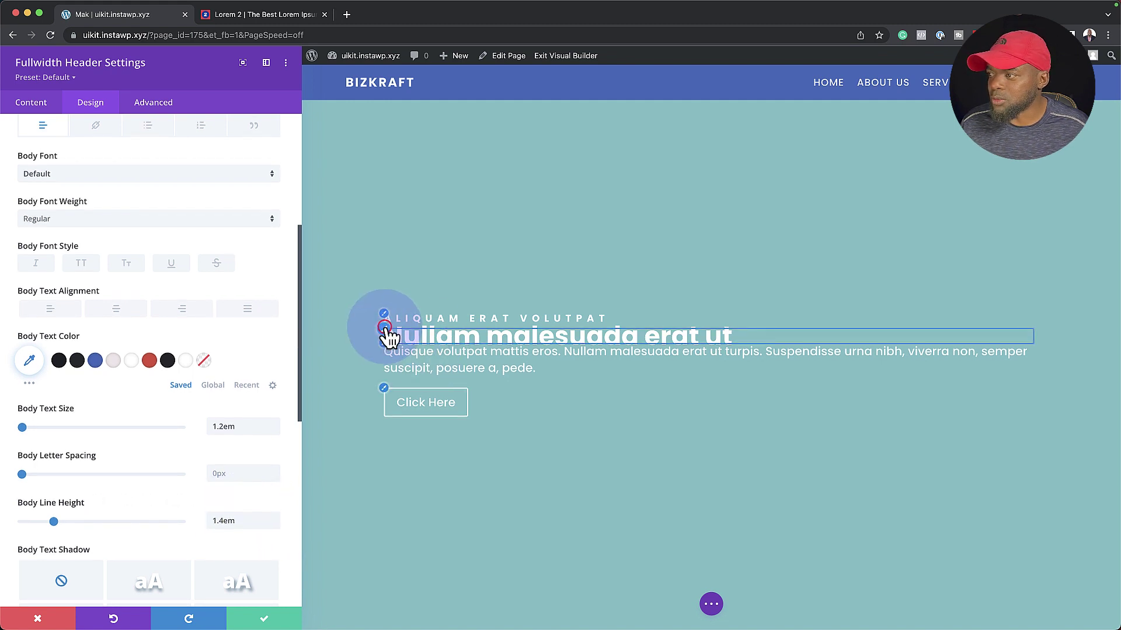
left_click(275, 519)
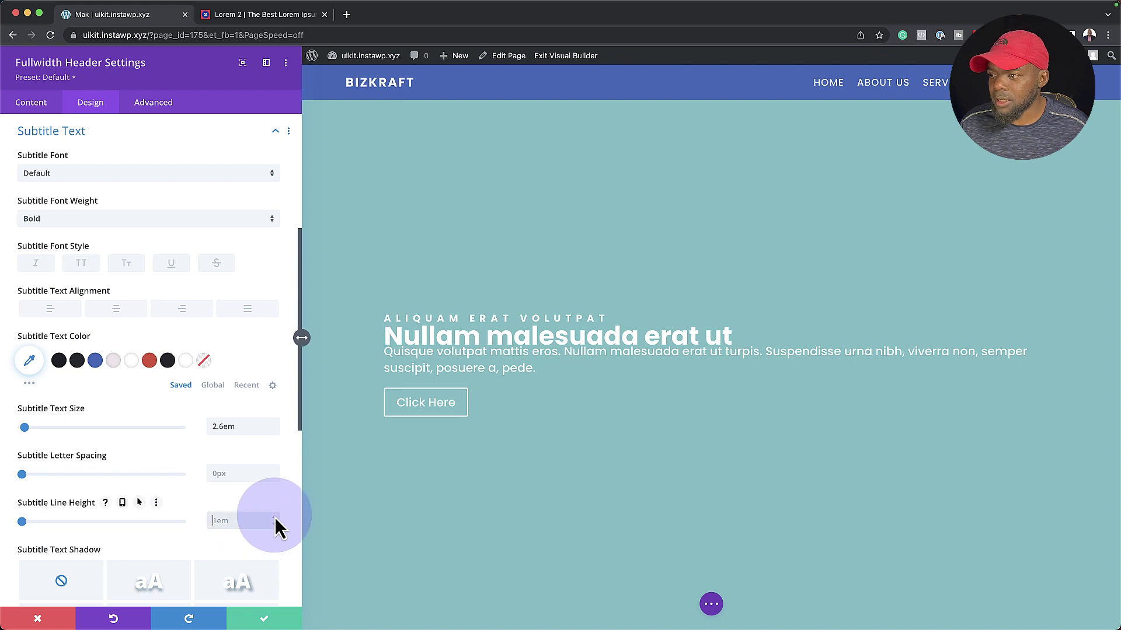
key("Up")
key("Up")
key("Up")
key("Up")
key("Up")
key("Up")
key("Up")
key("Up")
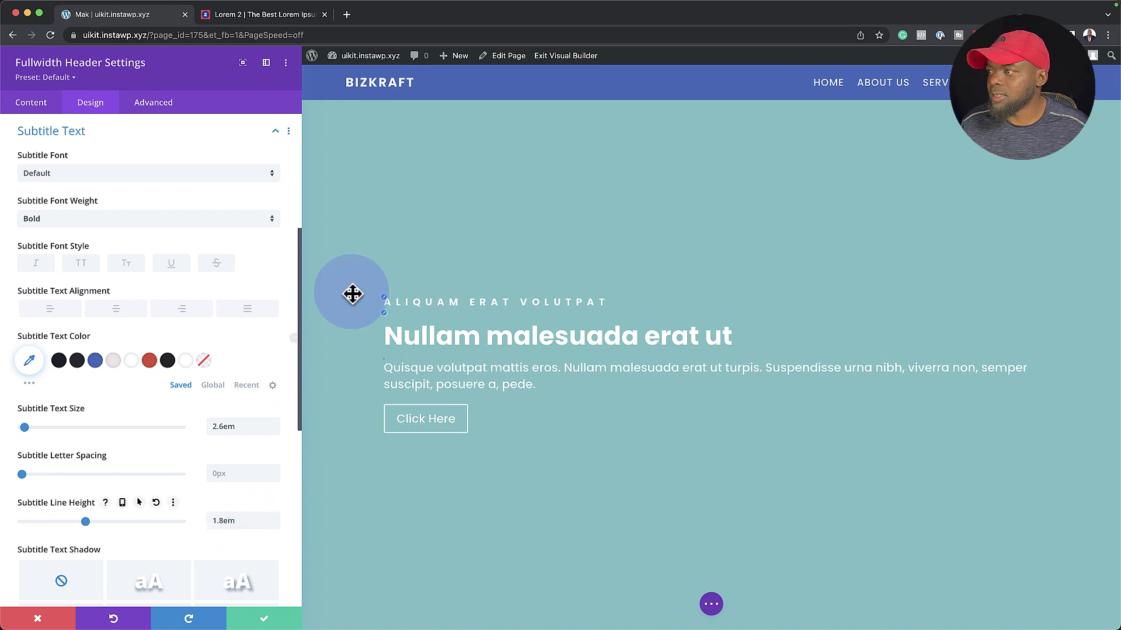
Finish the subtitle line height at 1.8em and enable custom styles for the Click Here button.
left_click(385, 304)
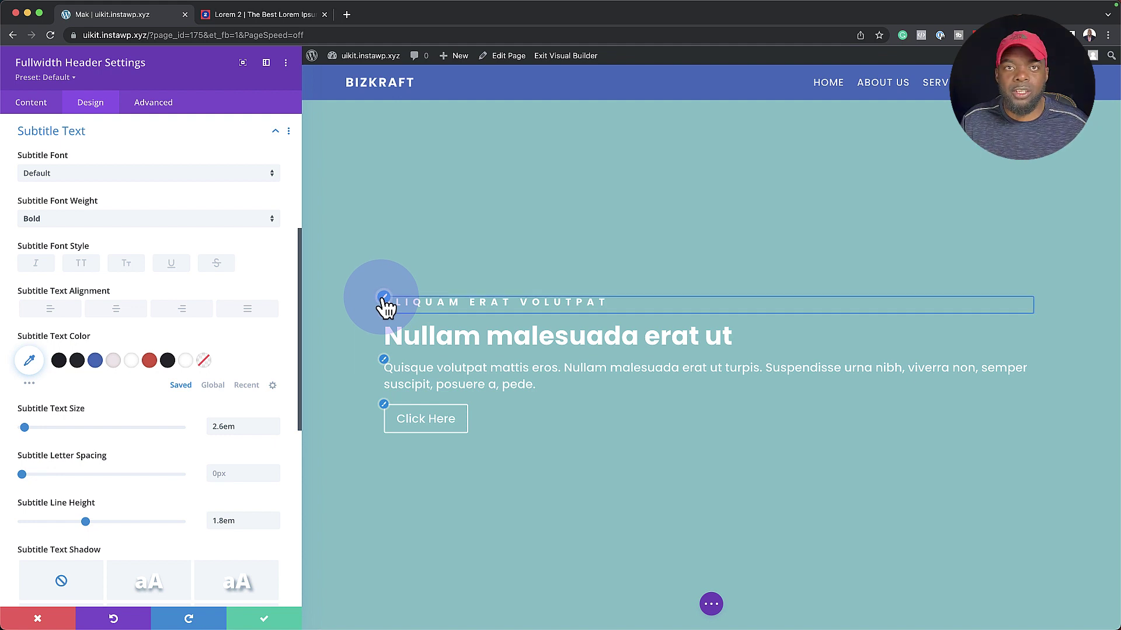
left_click(383, 404)
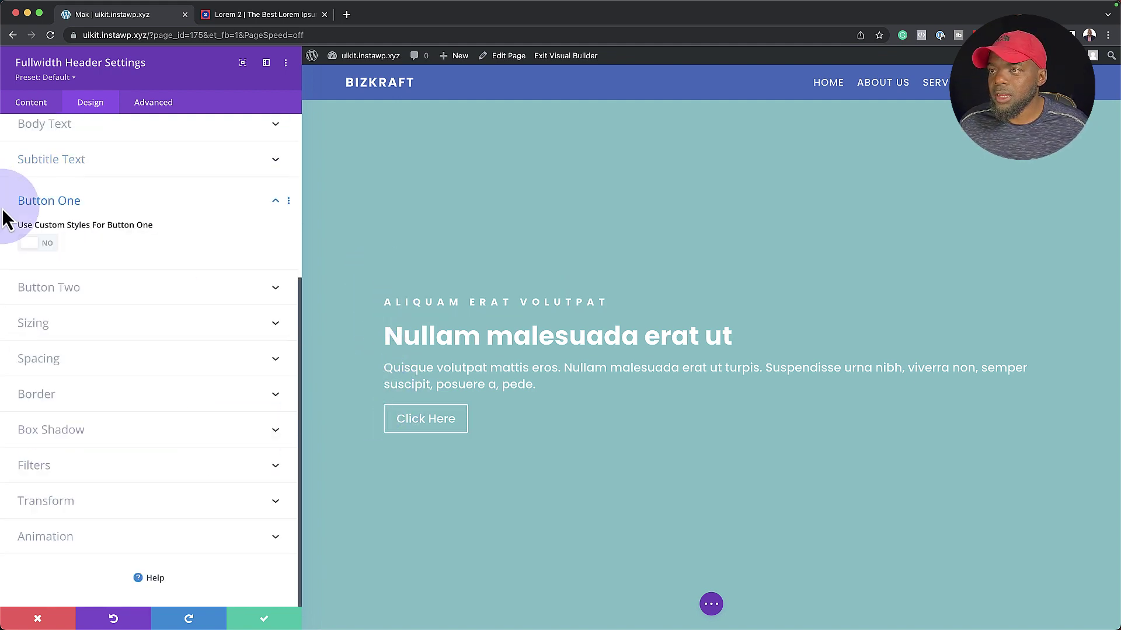
left_click(48, 243)
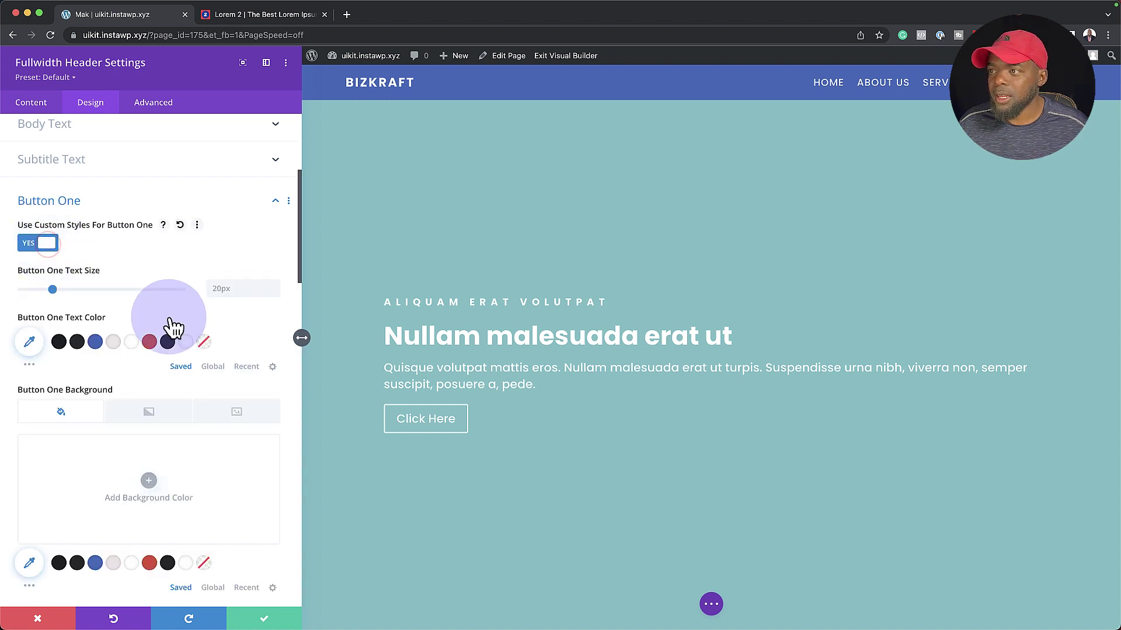
scroll(151, 445, "down", 1)
scroll(151, 445, "down", 3)
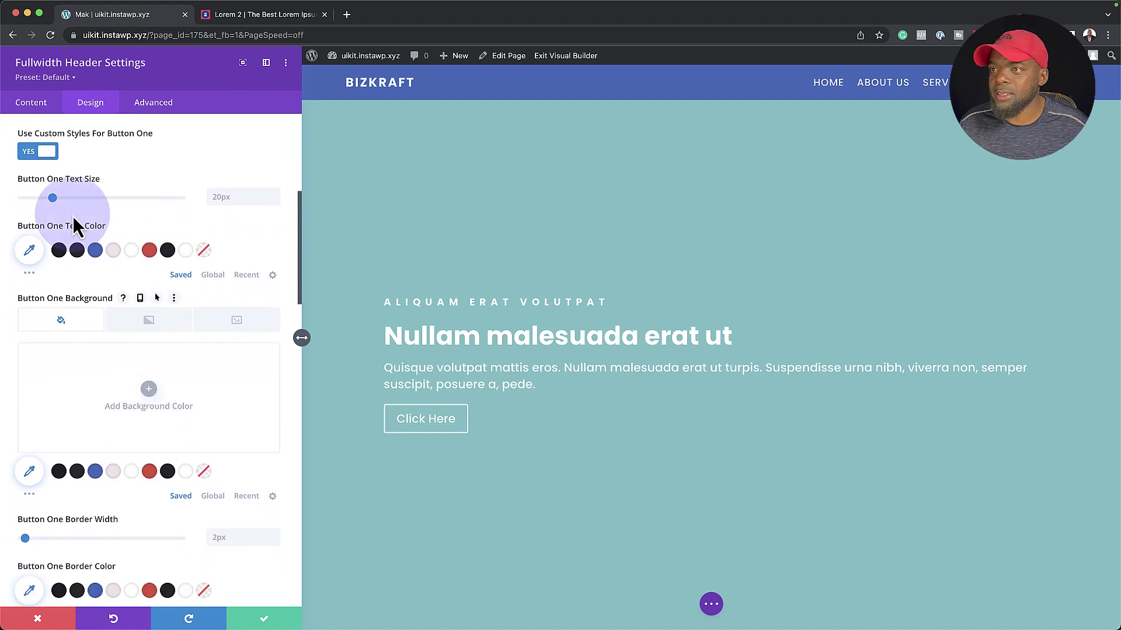
Give the button #eee5e9 text and a #d64933 background and border.
left_click(115, 251)
scroll(155, 438, "down", 1)
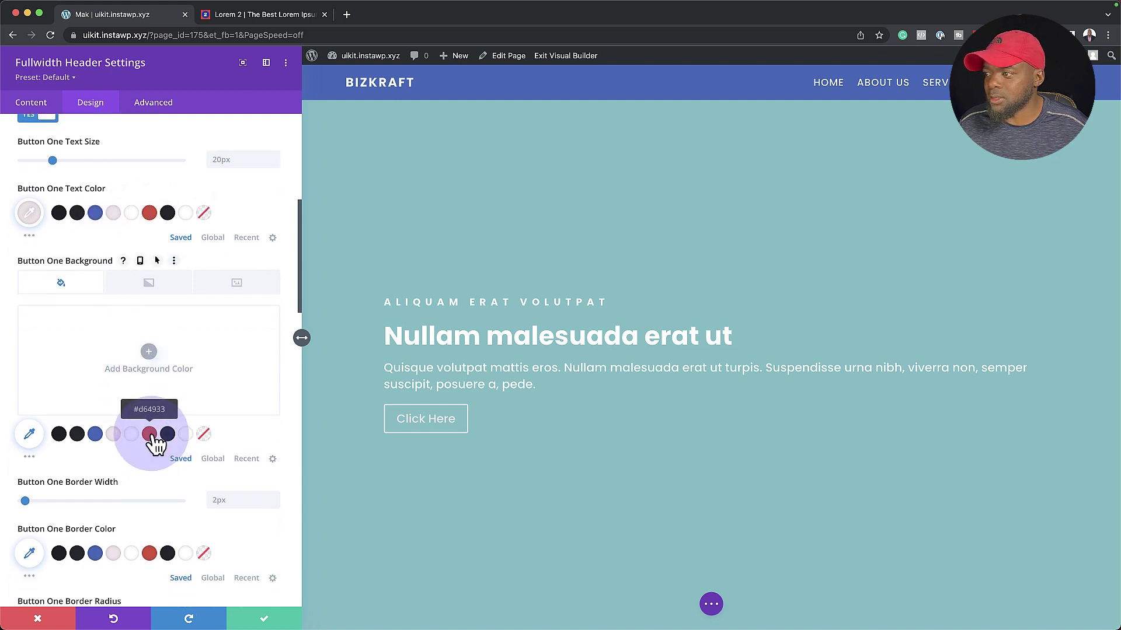
left_click(150, 435)
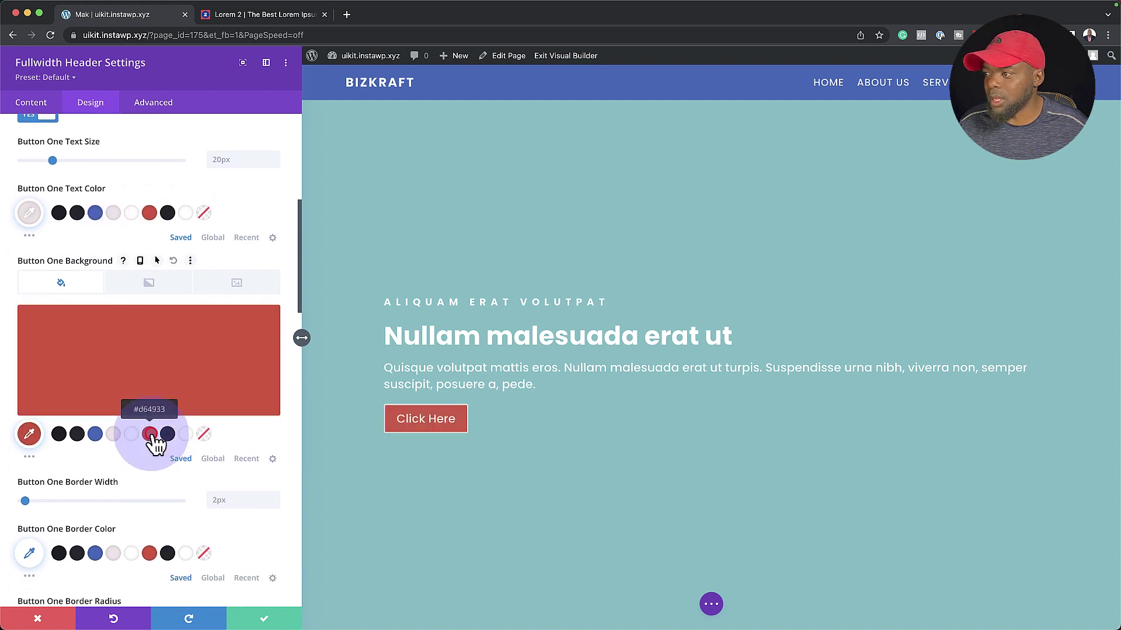
left_click(150, 554)
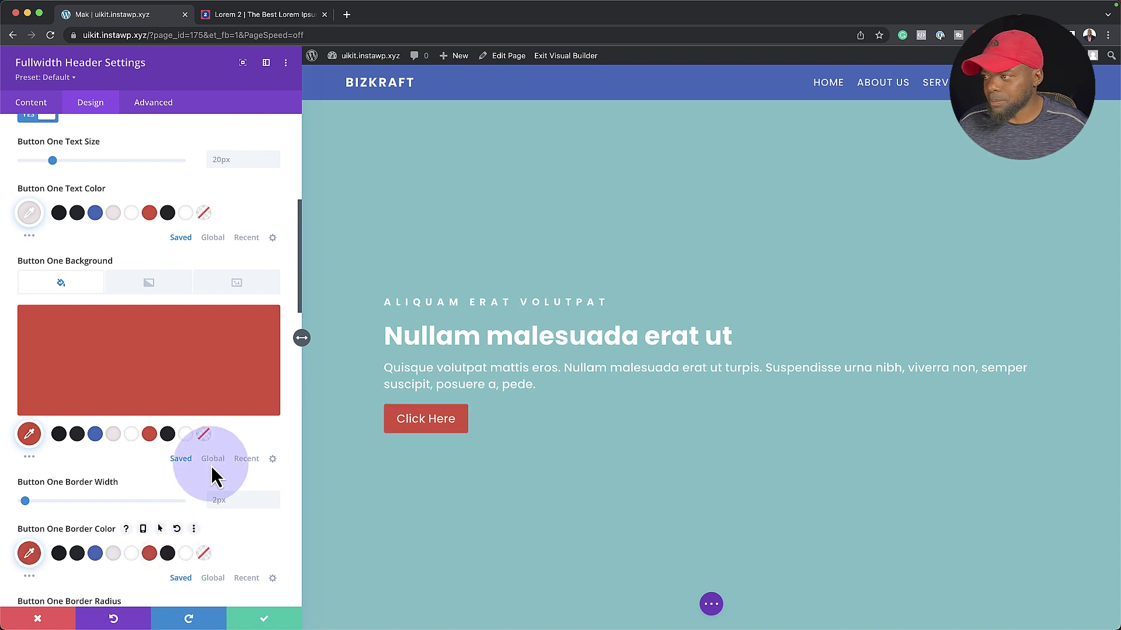
scroll(216, 467, "down", 2)
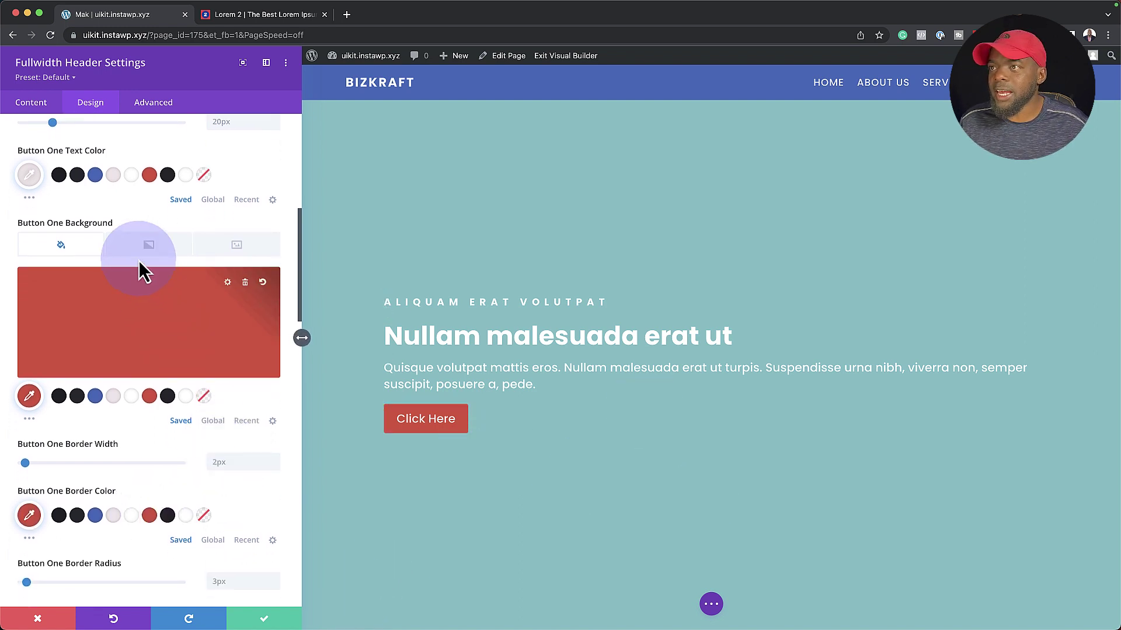
scroll(139, 260, "up", 15)
Centre-align the header's title, subtitle, body text and Click Here button using Layout text alignment.
left_click(93, 155)
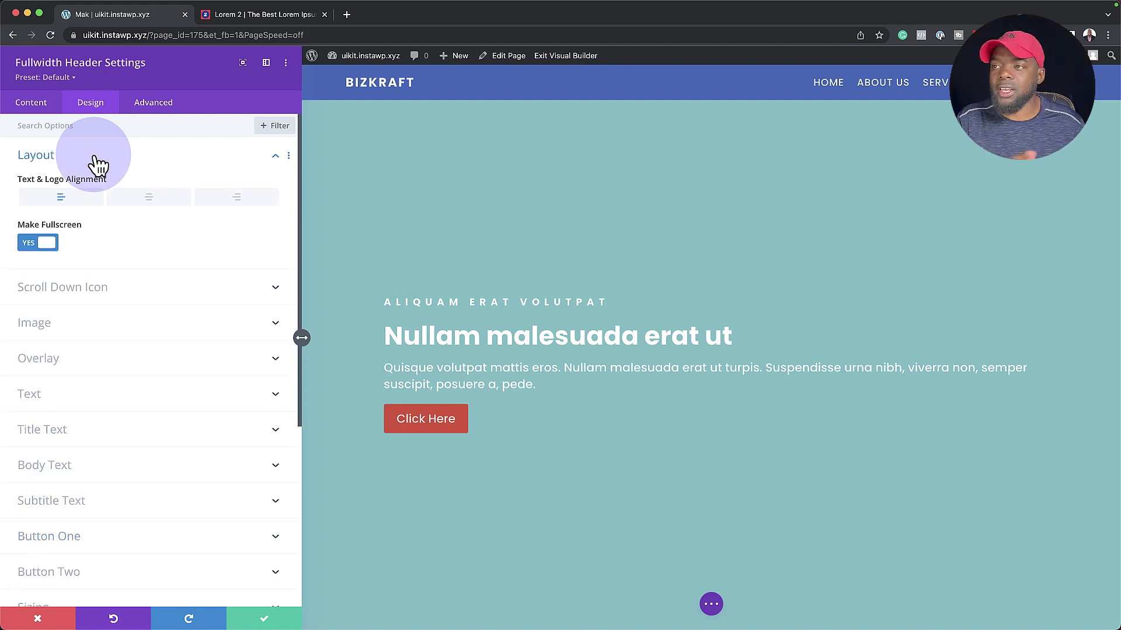
left_click(150, 197)
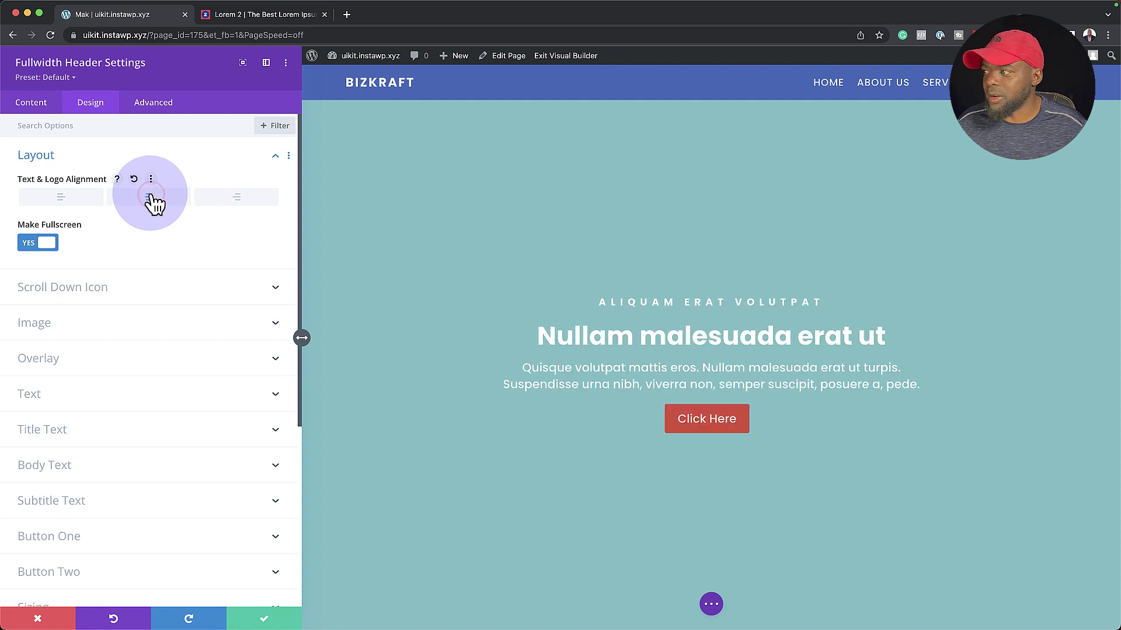
left_click(123, 157)
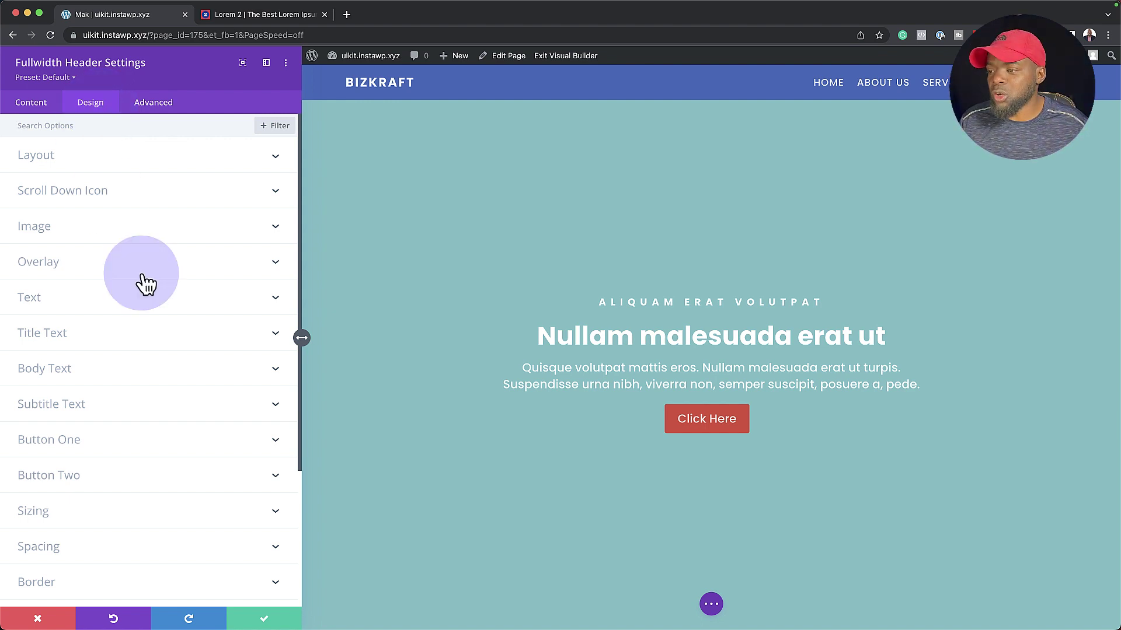
Save the header settings, then try a blue section background and discard the section changes.
left_click(262, 620)
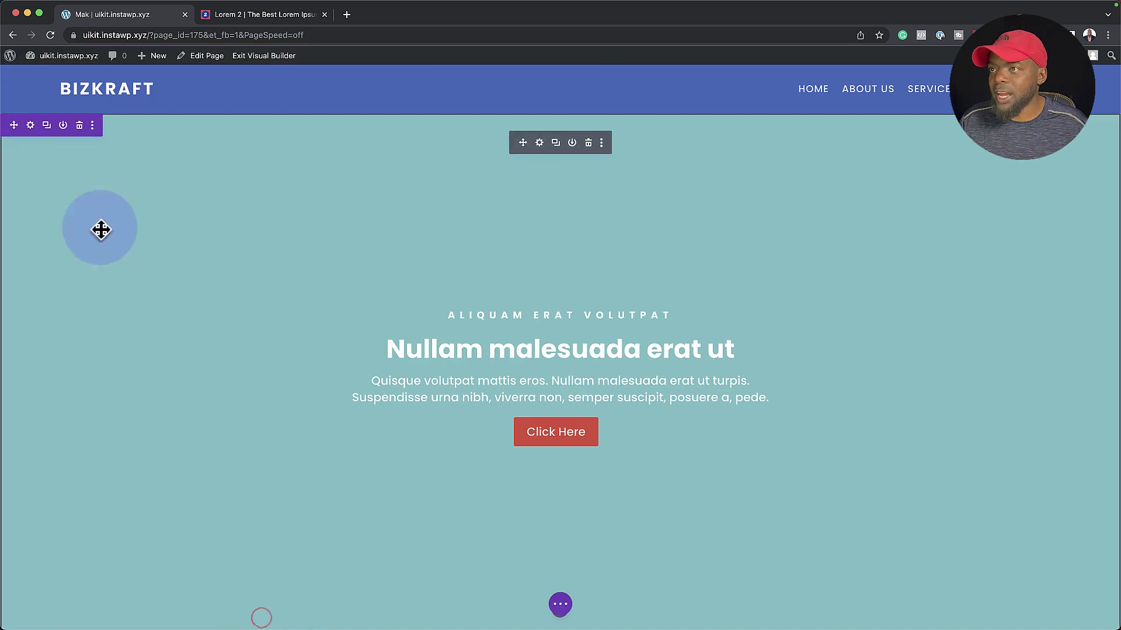
left_click(31, 126)
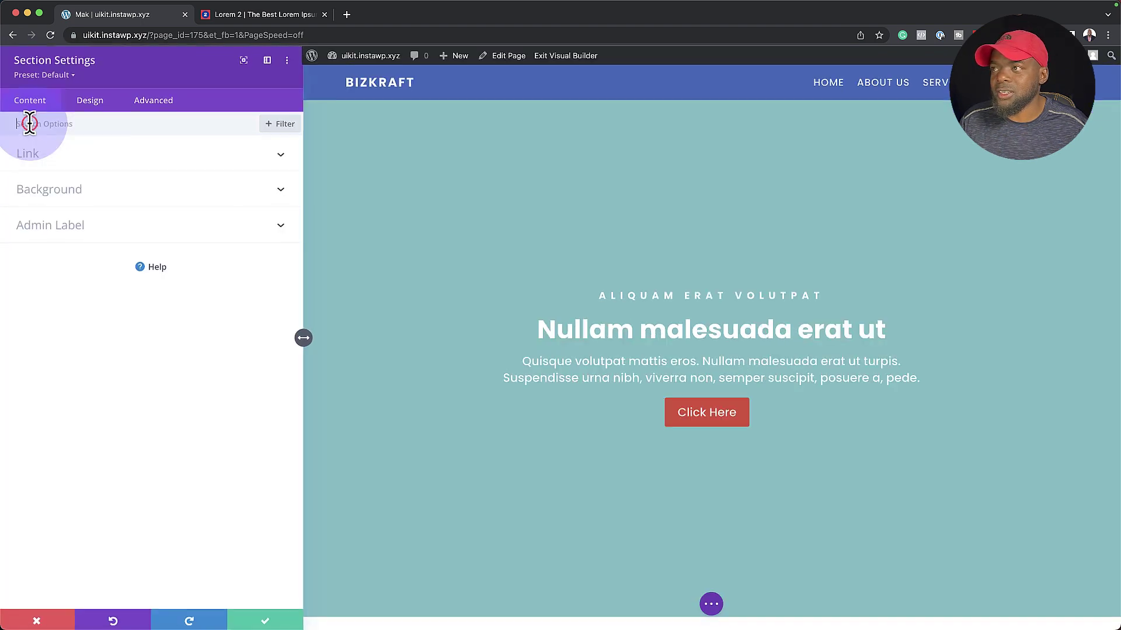
left_click(58, 192)
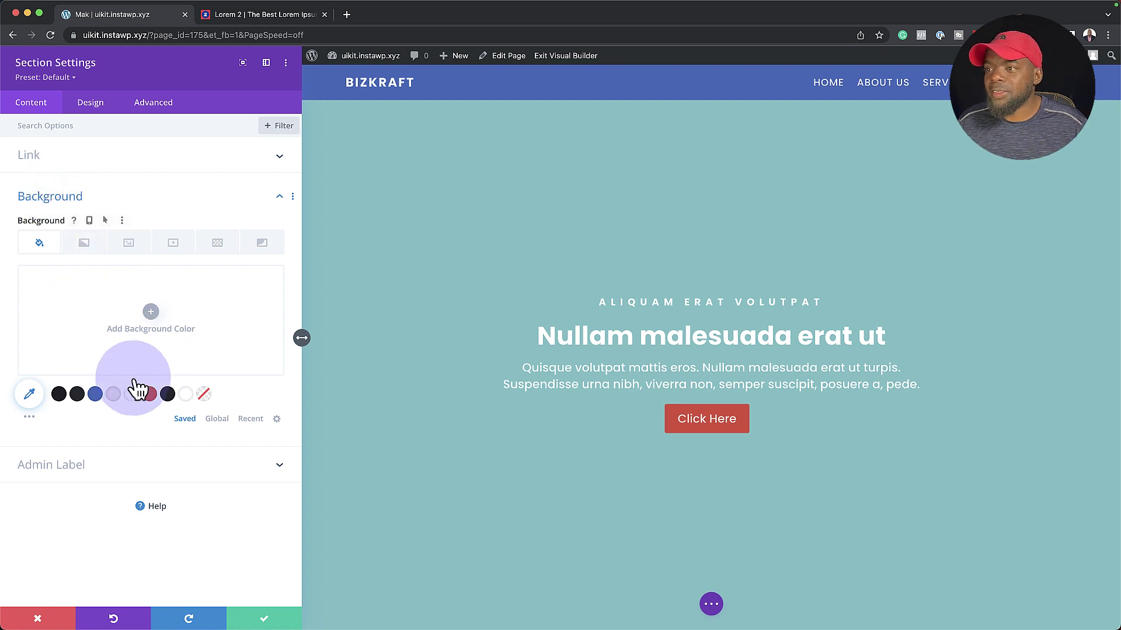
left_click(96, 395)
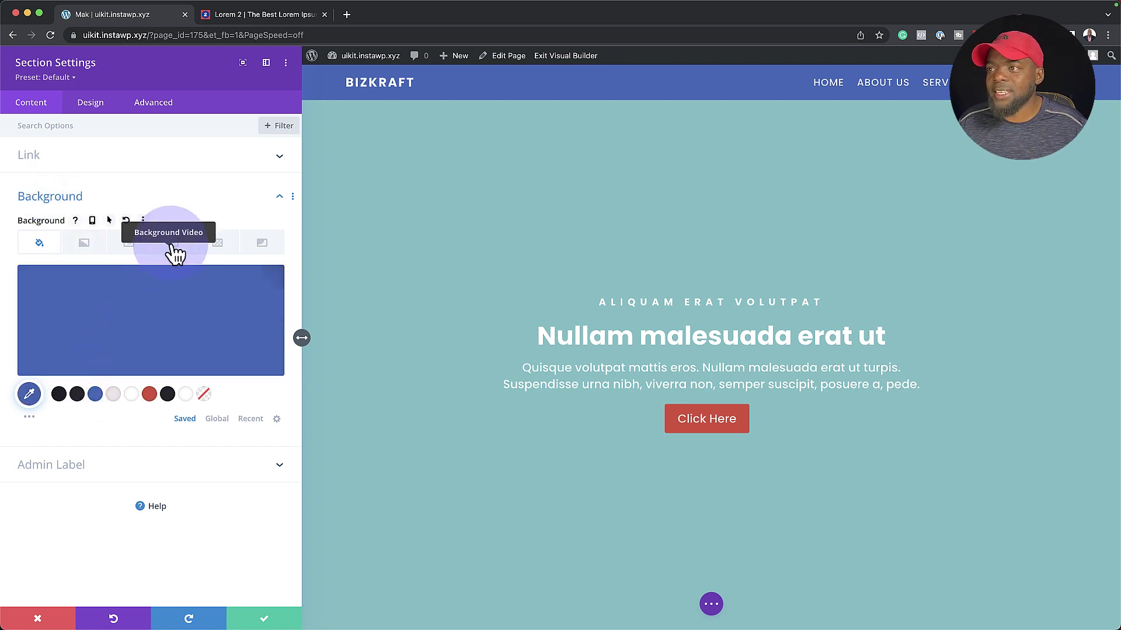
left_click(128, 246)
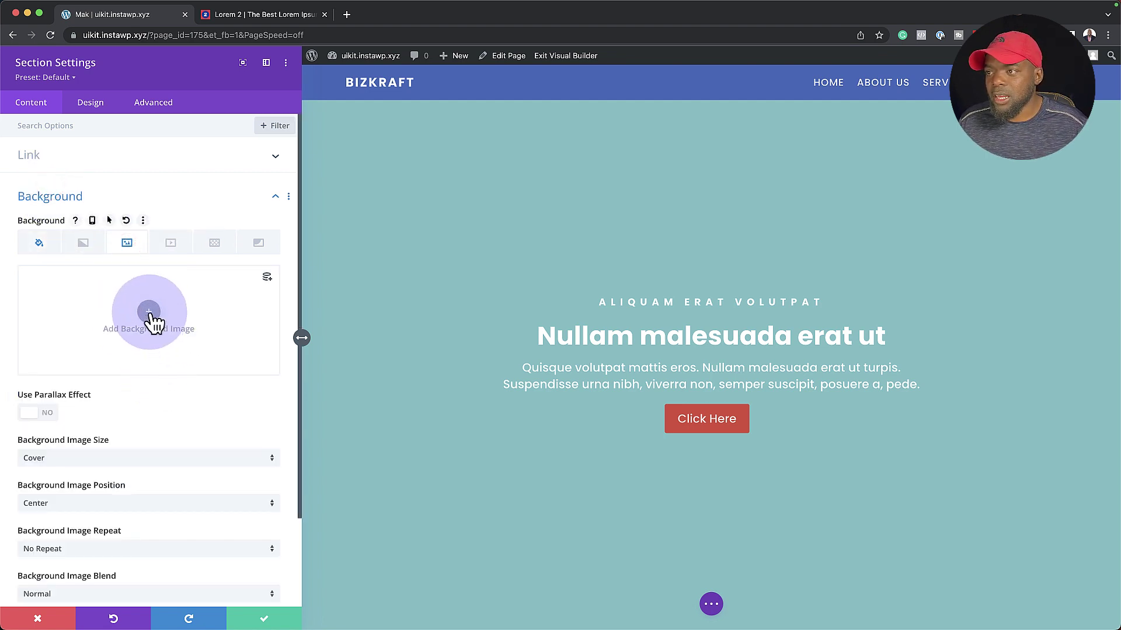
left_click(60, 622)
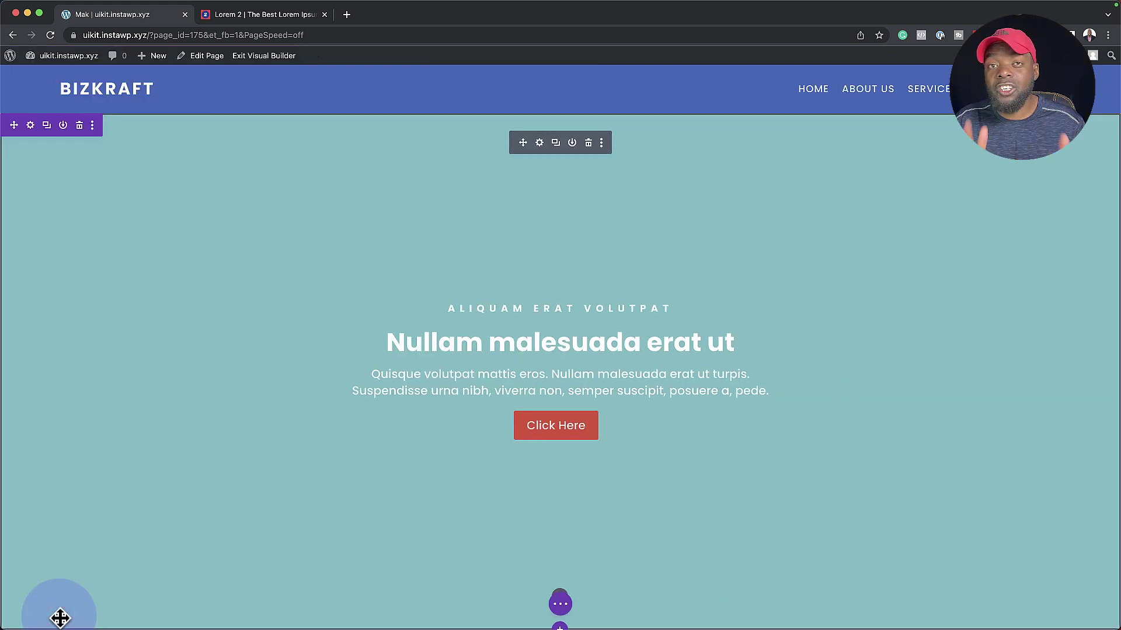
Delete the fullwidth header's solid teal background colour, leaving the hero white.
left_click(540, 143)
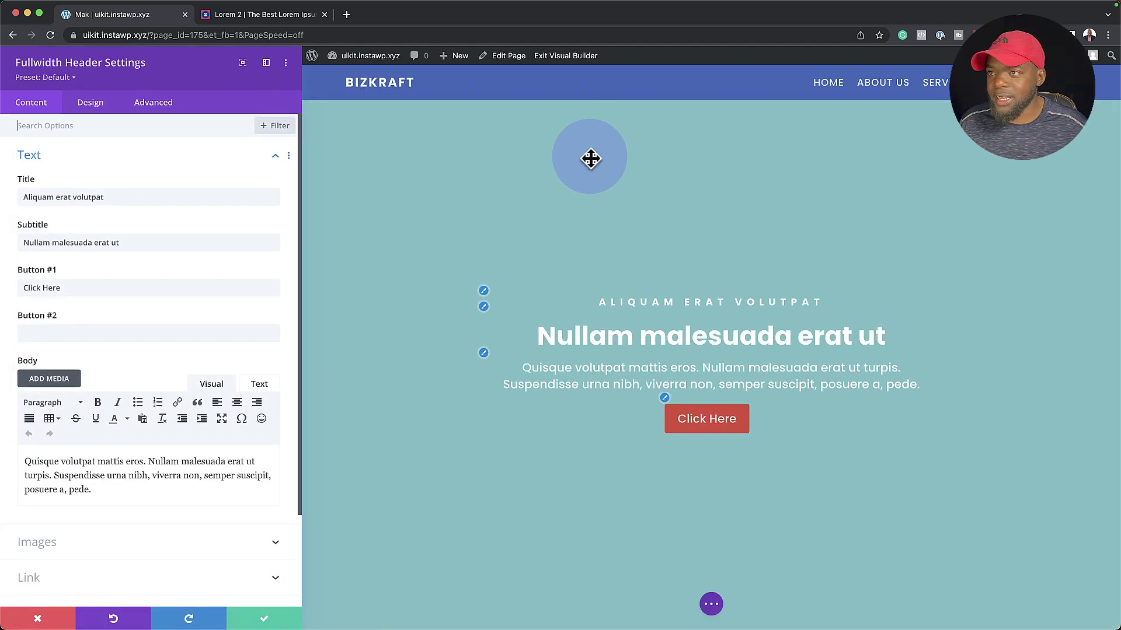
scroll(134, 269, "down", 3)
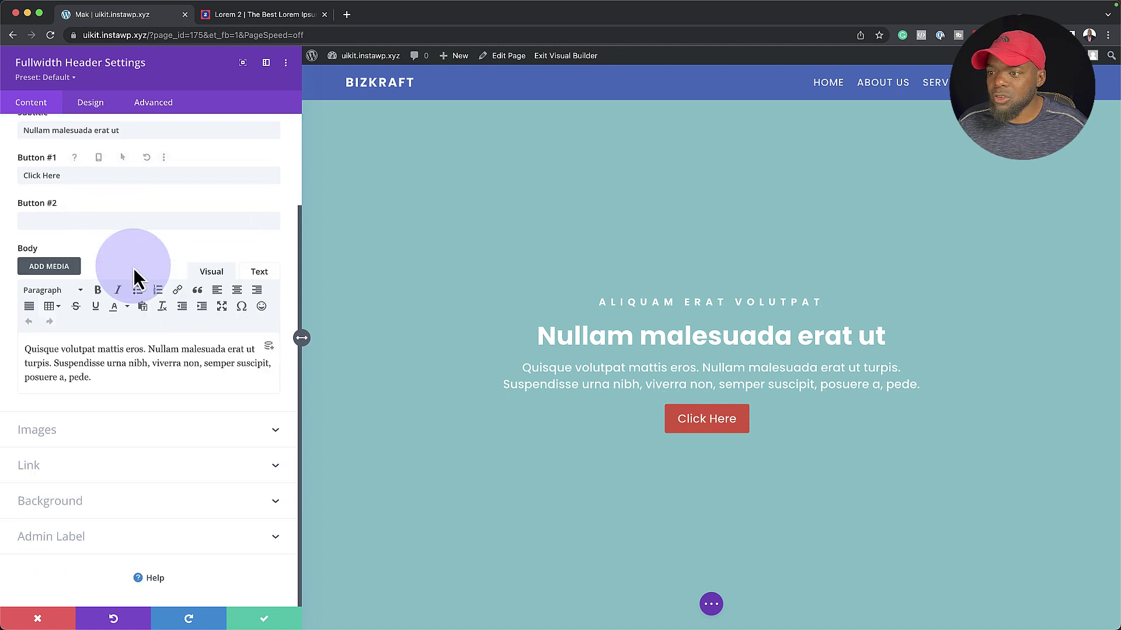
left_click(72, 501)
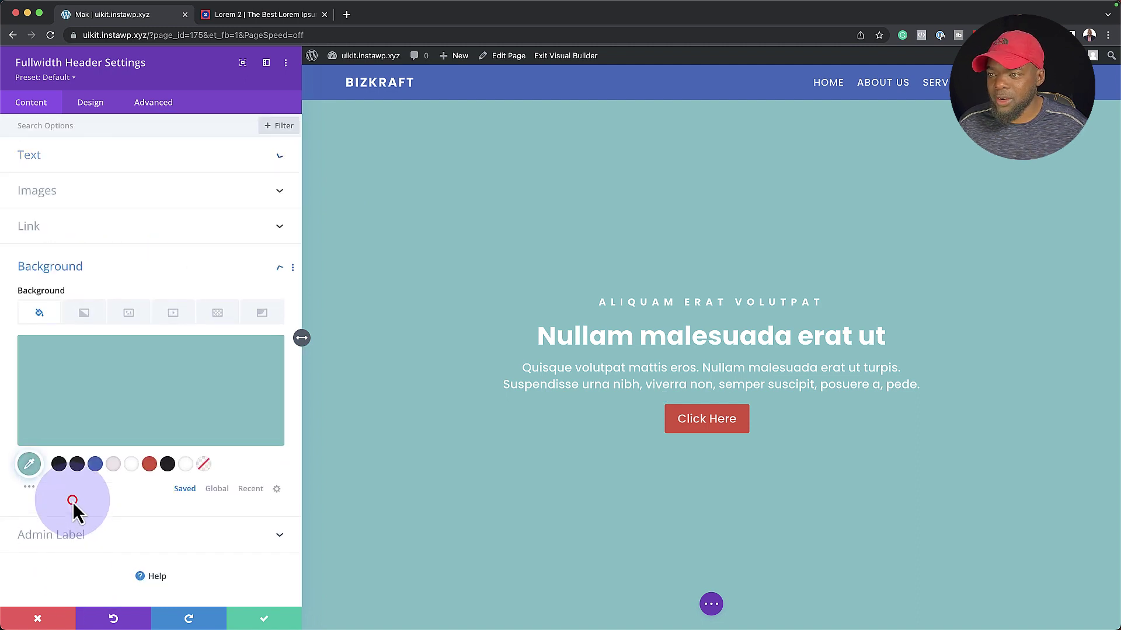
left_click(147, 410)
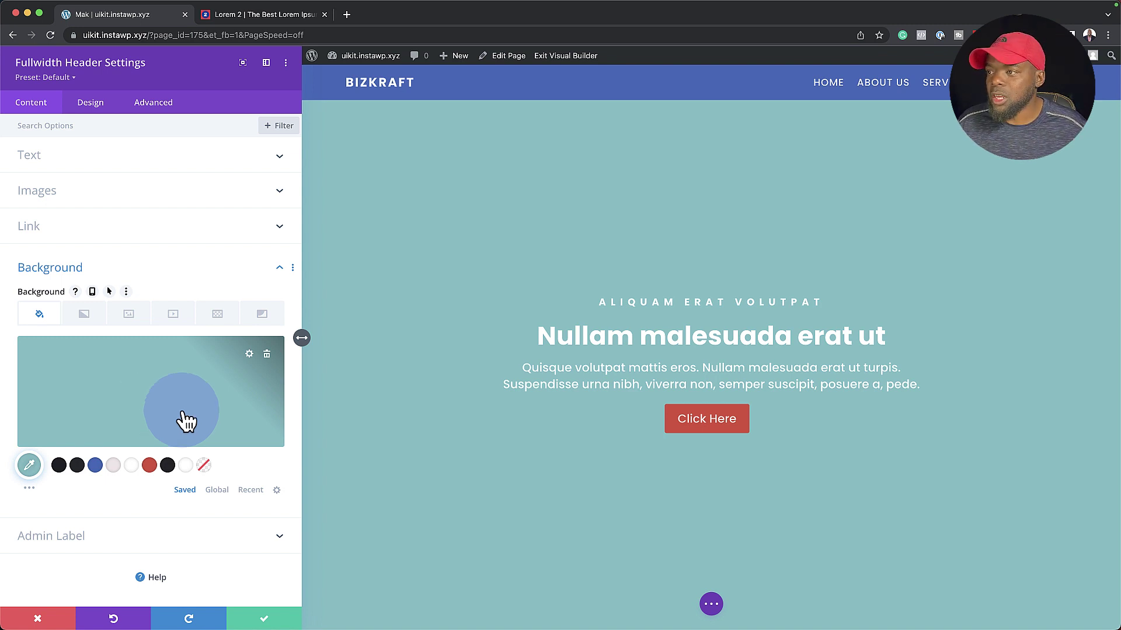
left_click(268, 356)
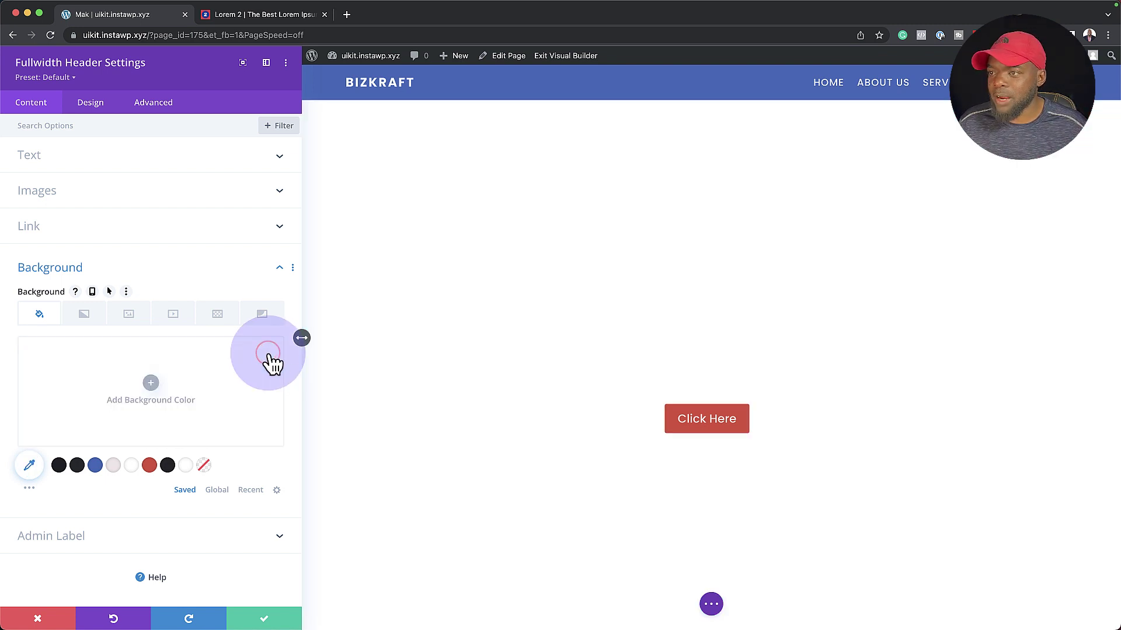
left_click(126, 318)
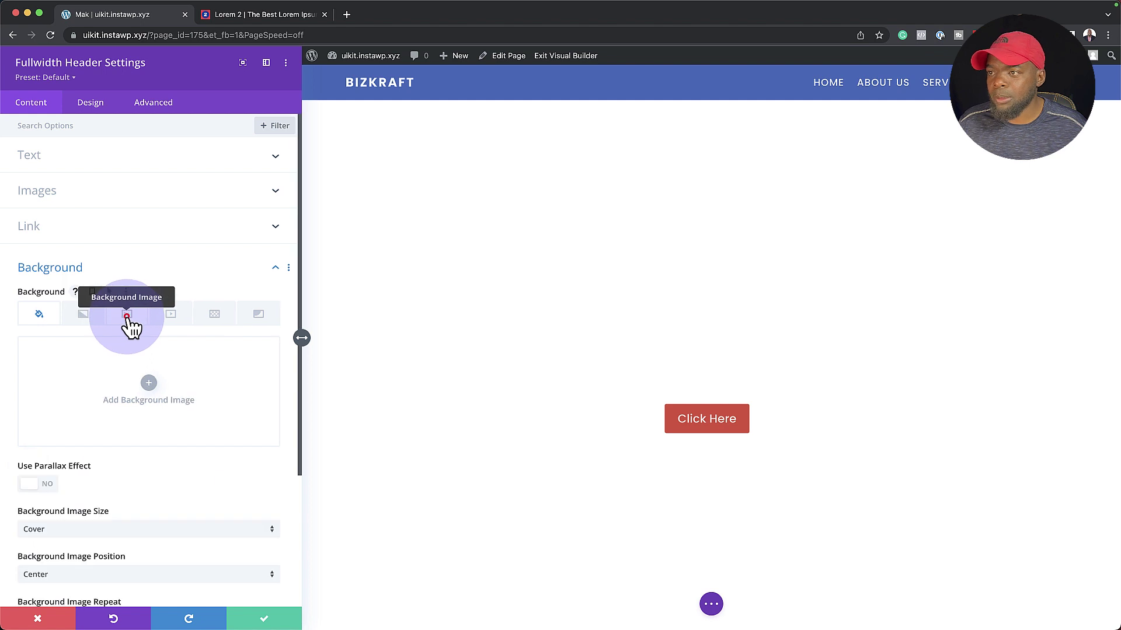
Set the food photo of plates, chillies and cashews as the header's background image.
left_click(152, 386)
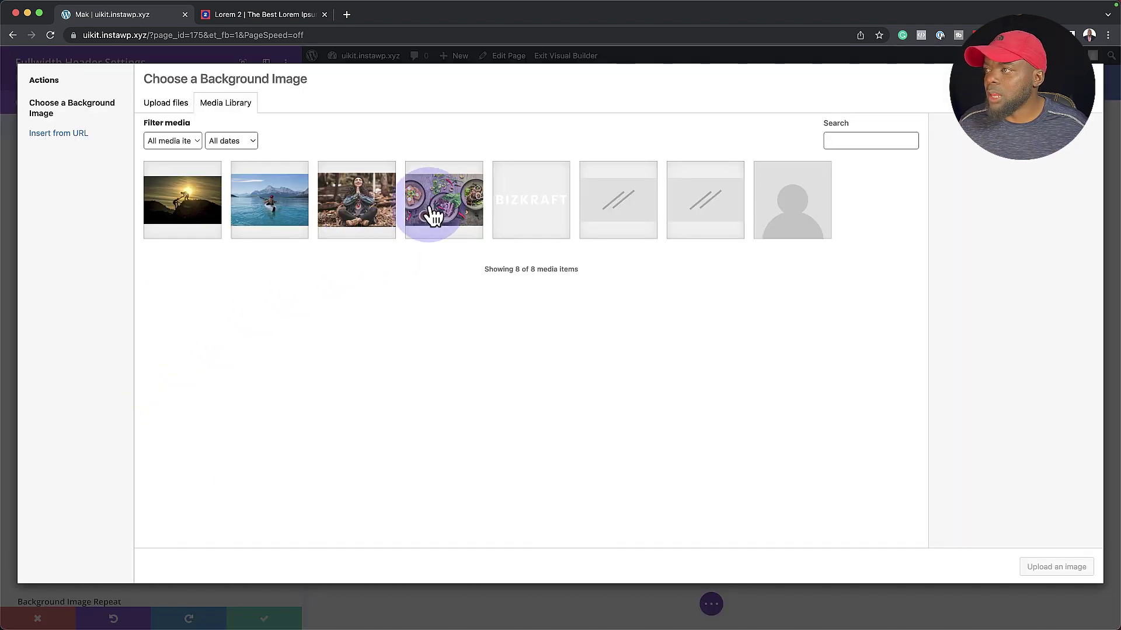
left_click(435, 215)
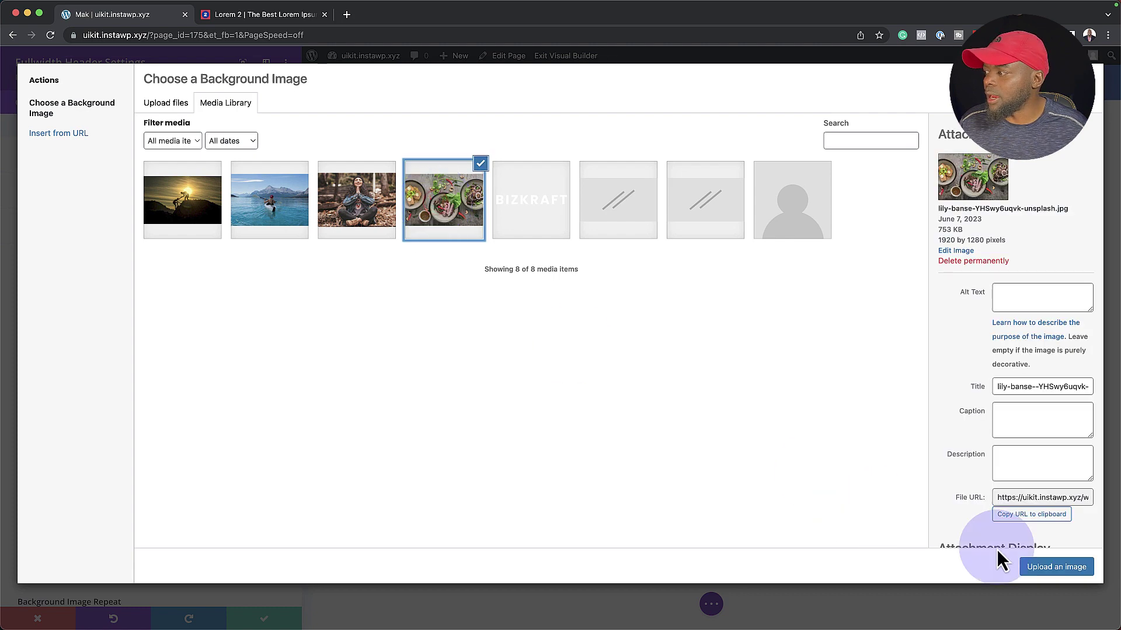
left_click(1077, 569)
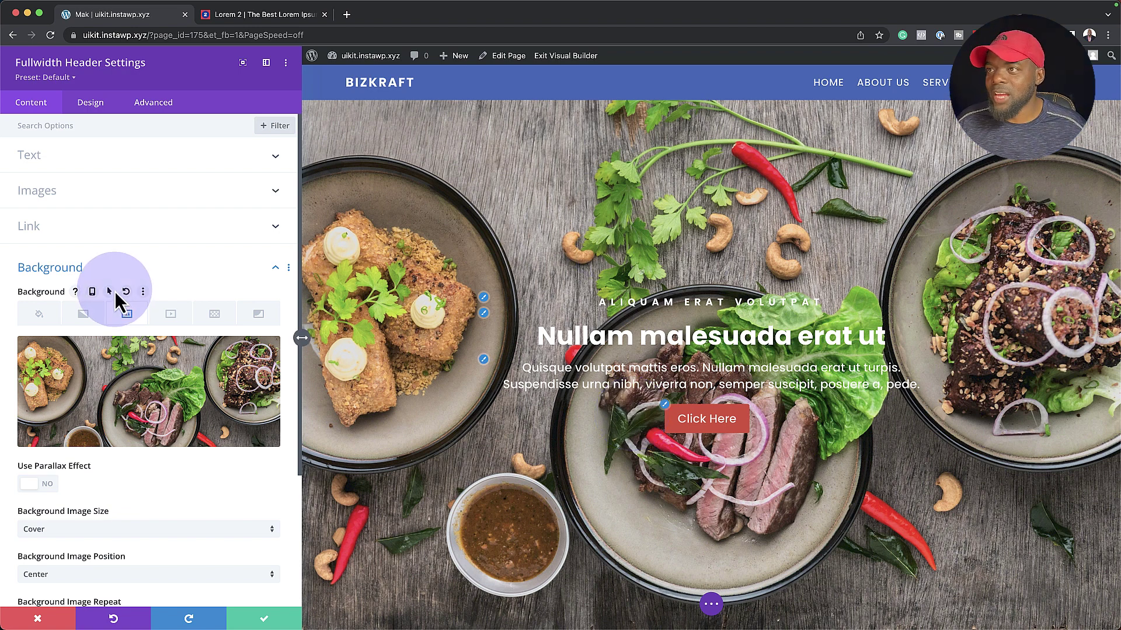
Enable a background overlay on the header image and make it semi-transparent.
left_click(104, 114)
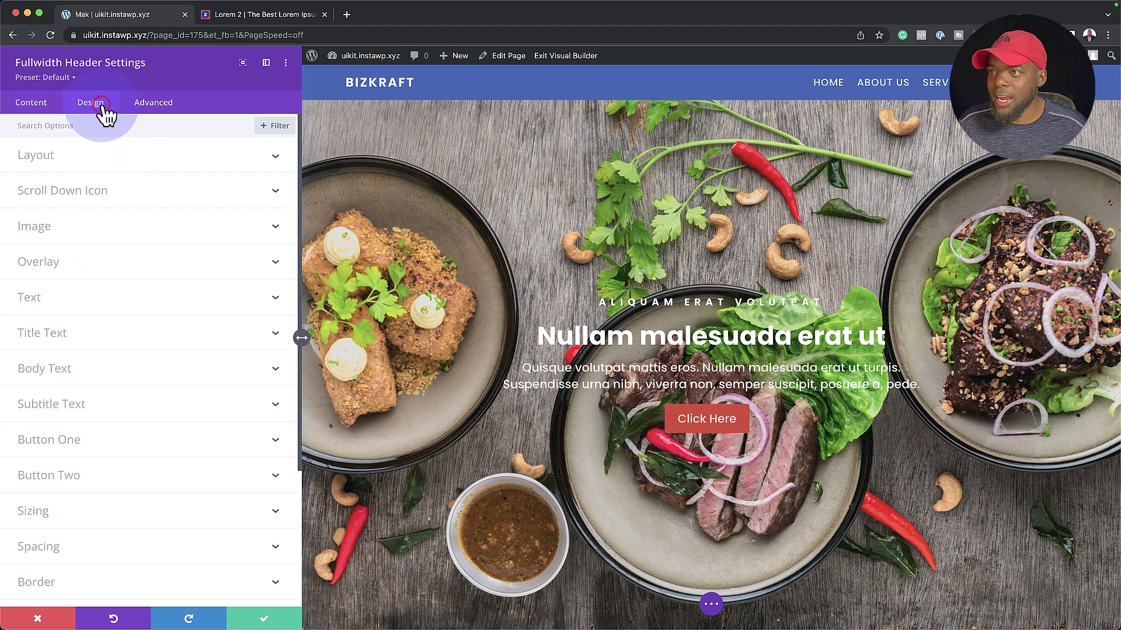
left_click(66, 262)
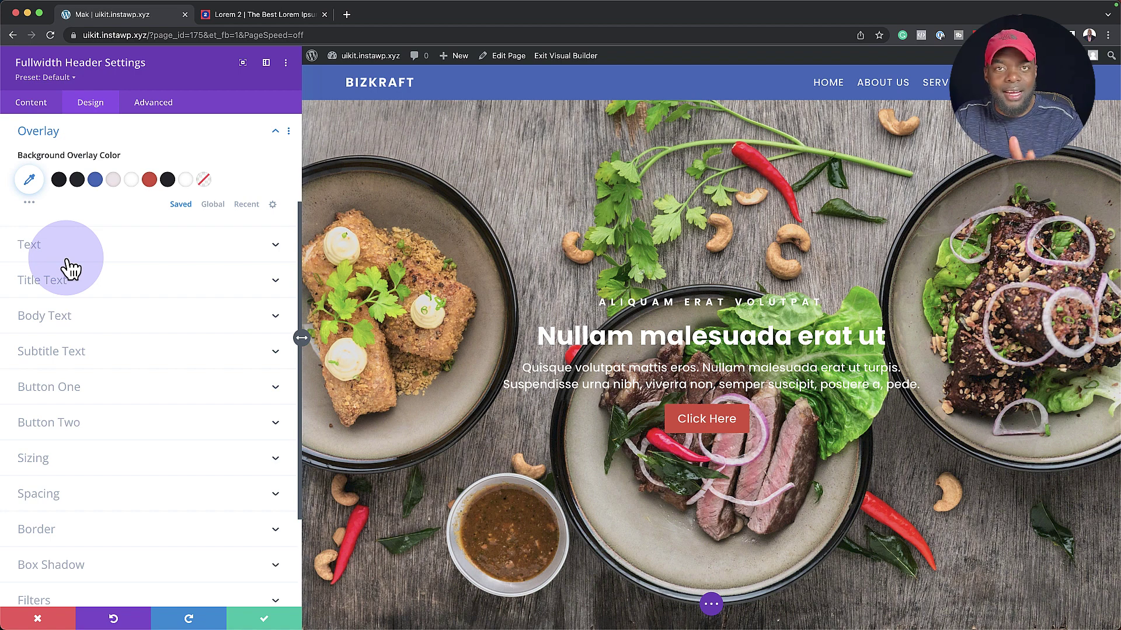
left_click(59, 179)
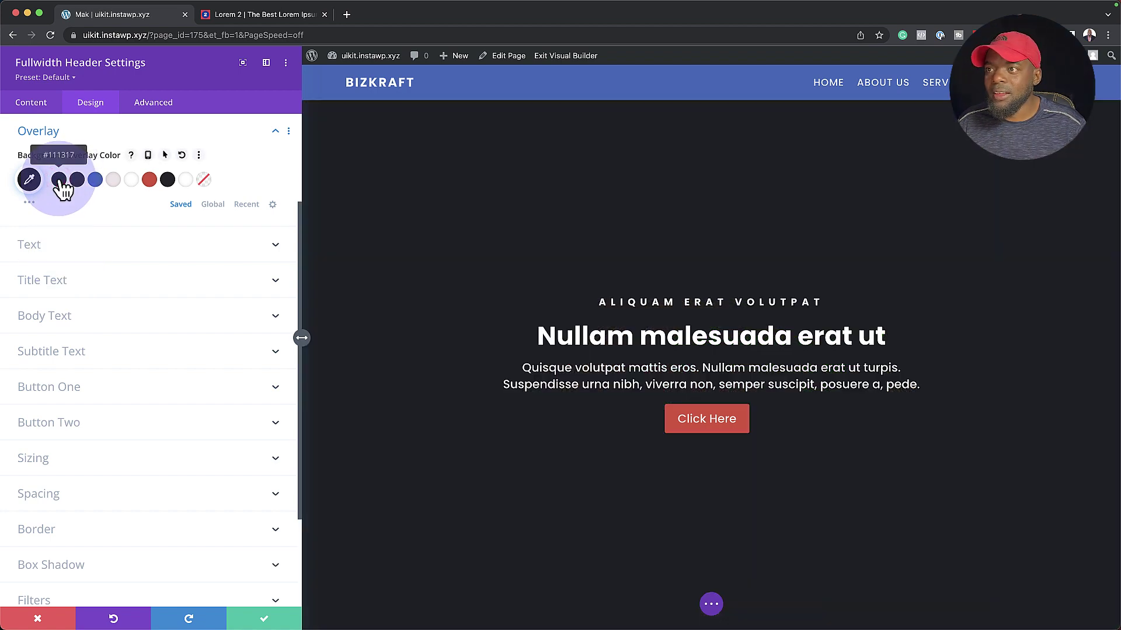
left_click(37, 180)
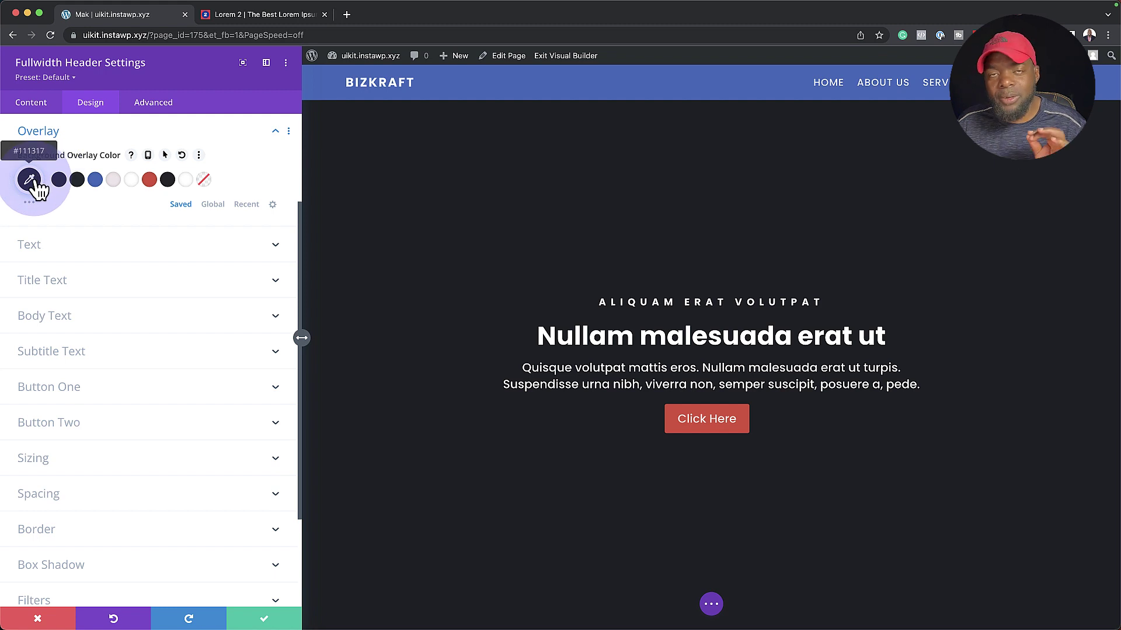
left_click(265, 183)
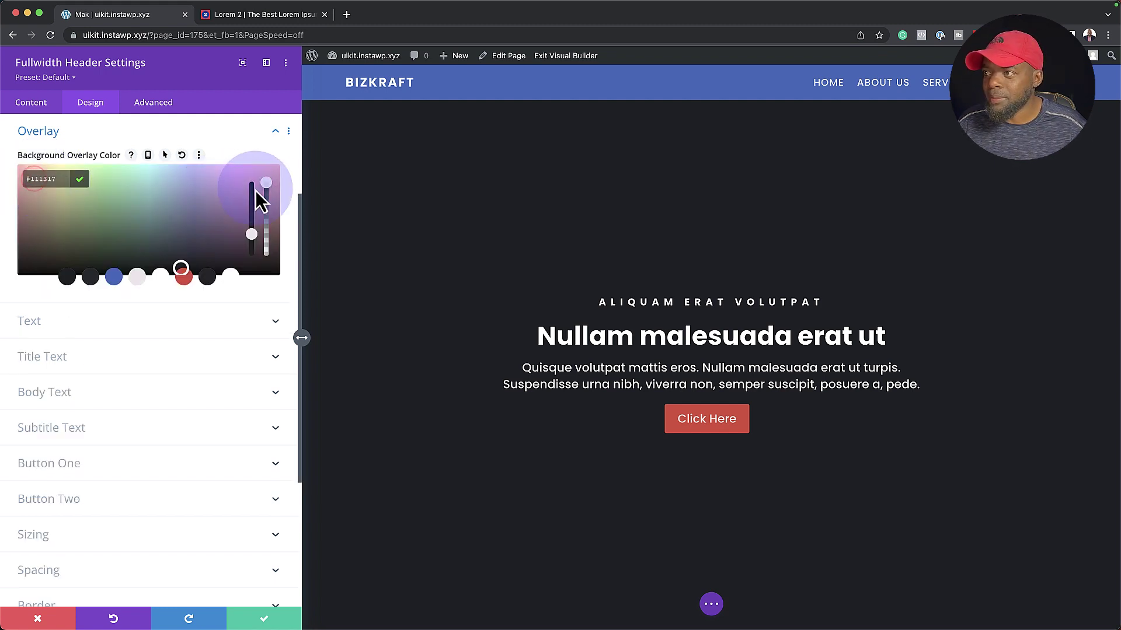
left_click_drag(265, 192, 265, 200)
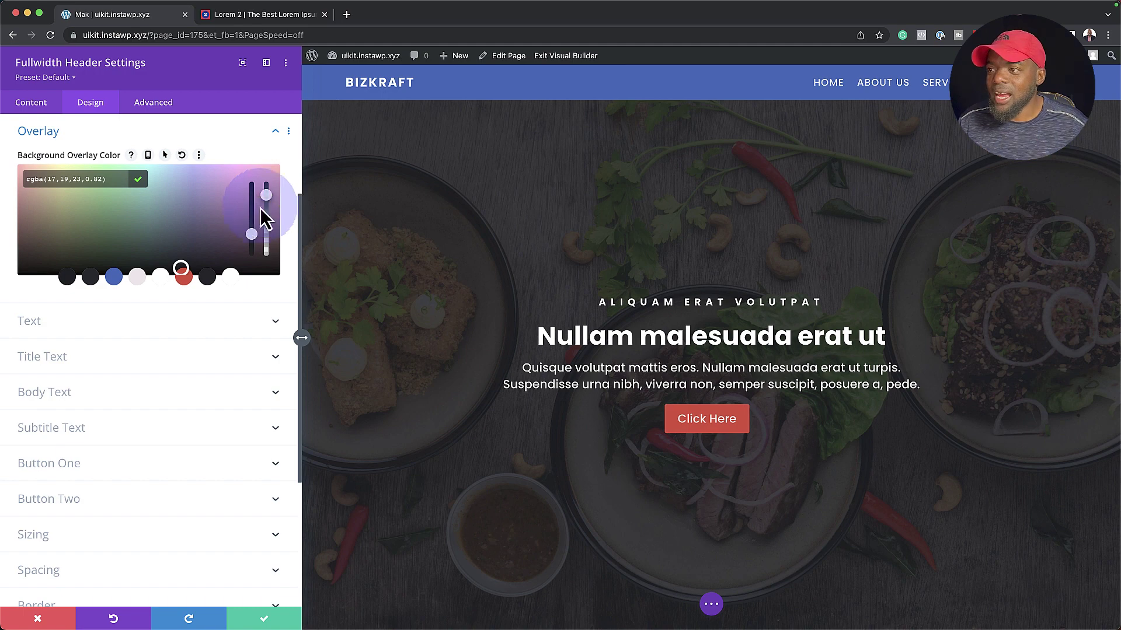
Make the overlay red, rgba(214,73,51,0.79), and save the header settings.
left_click(185, 278)
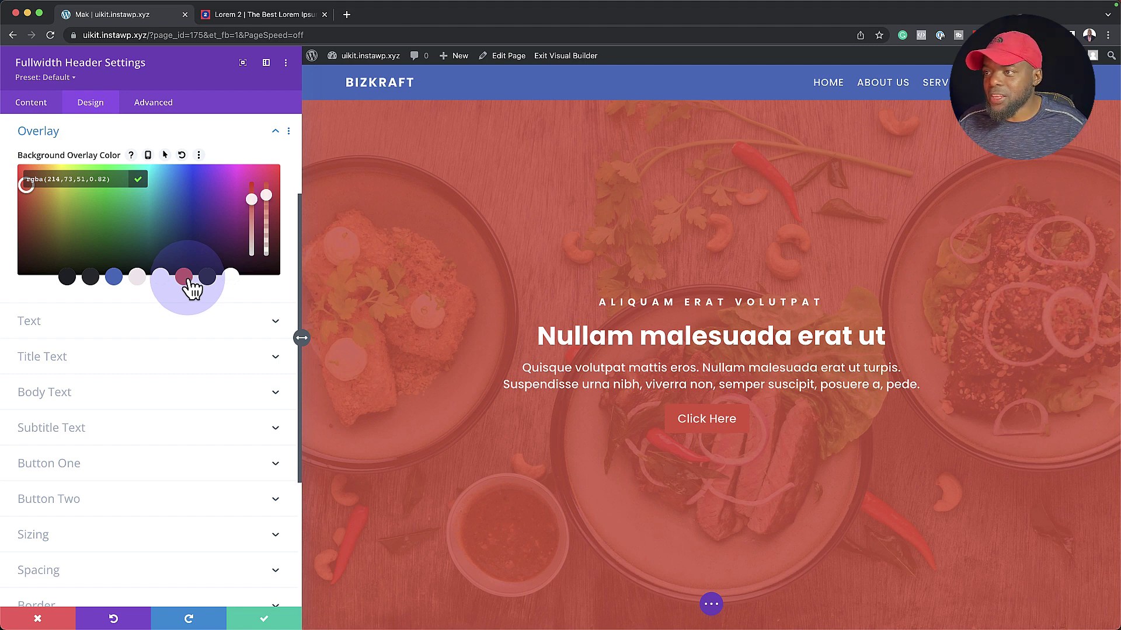
left_click(114, 275)
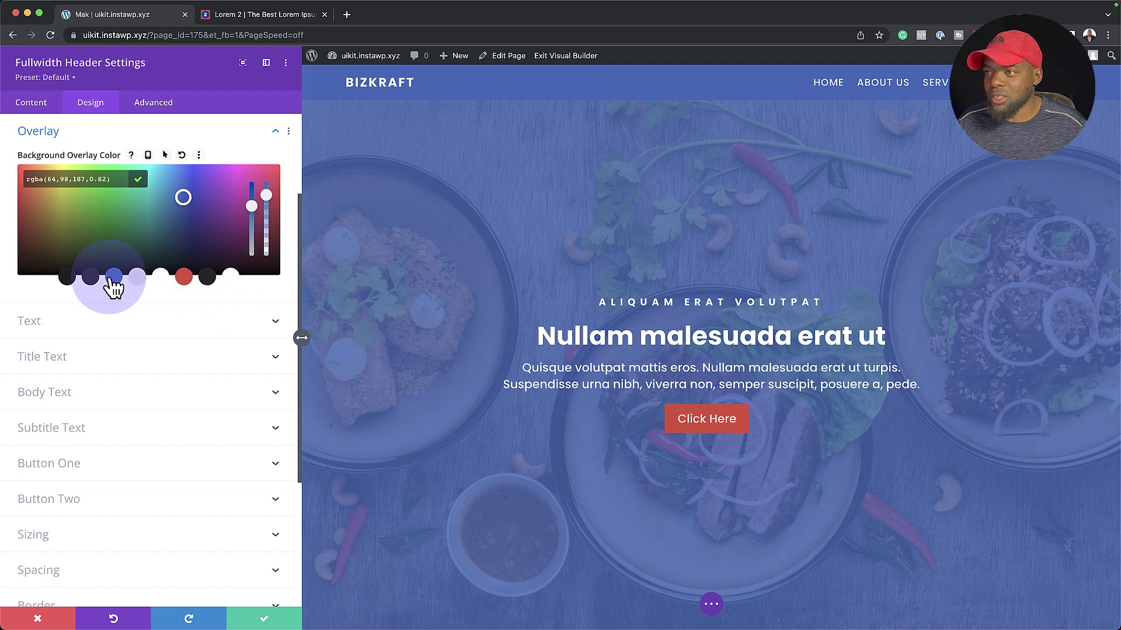
left_click(90, 277)
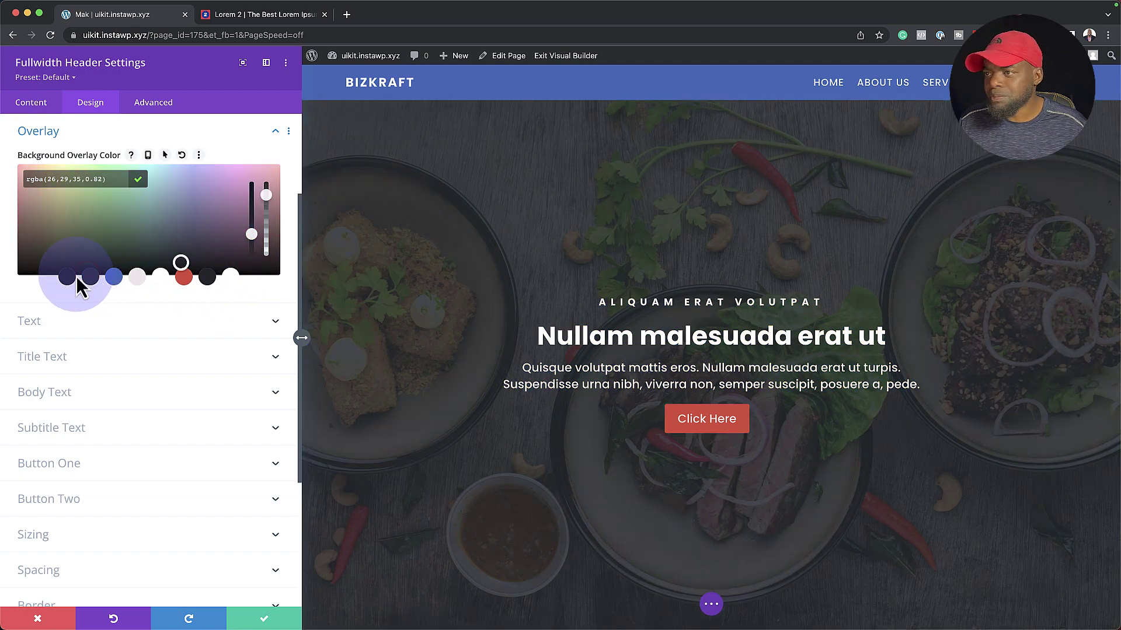
left_click(70, 277)
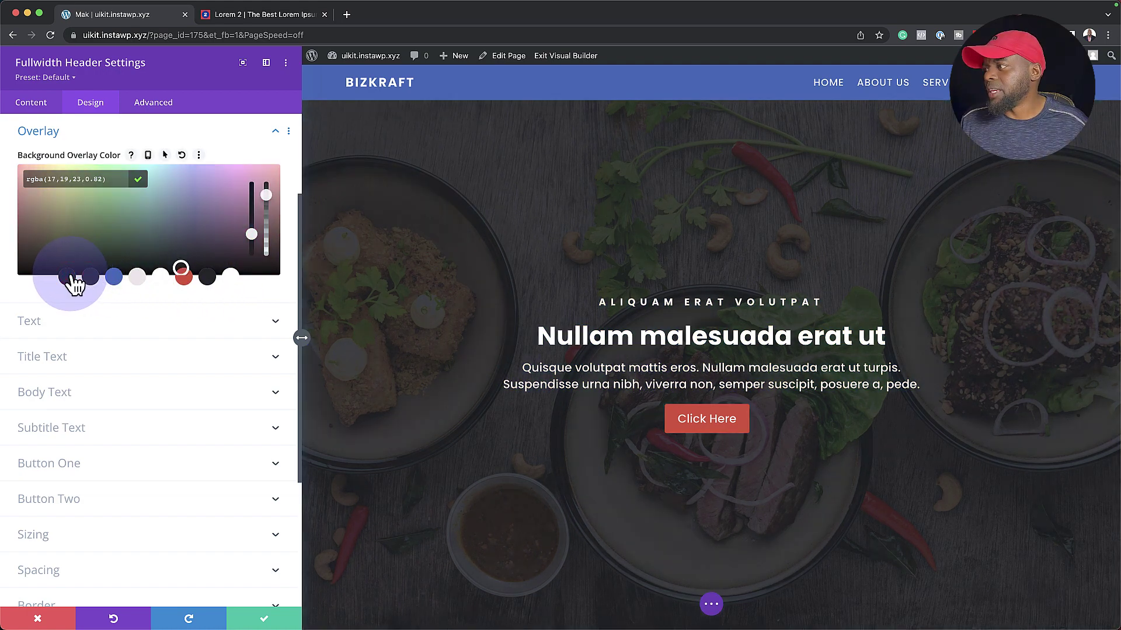
left_click(184, 279)
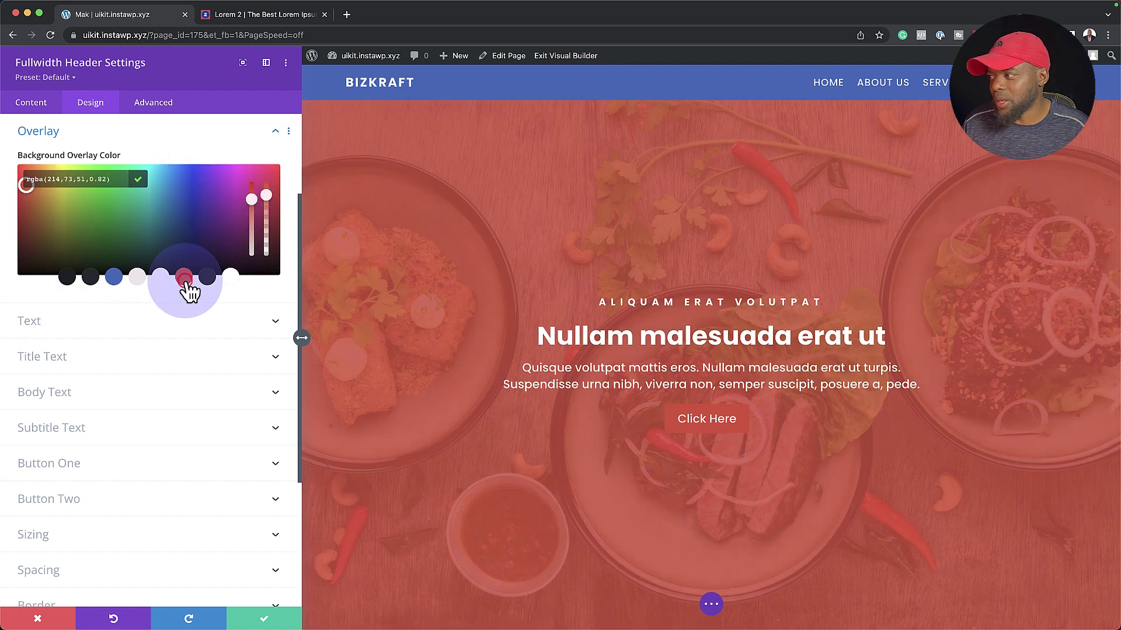
left_click(284, 217)
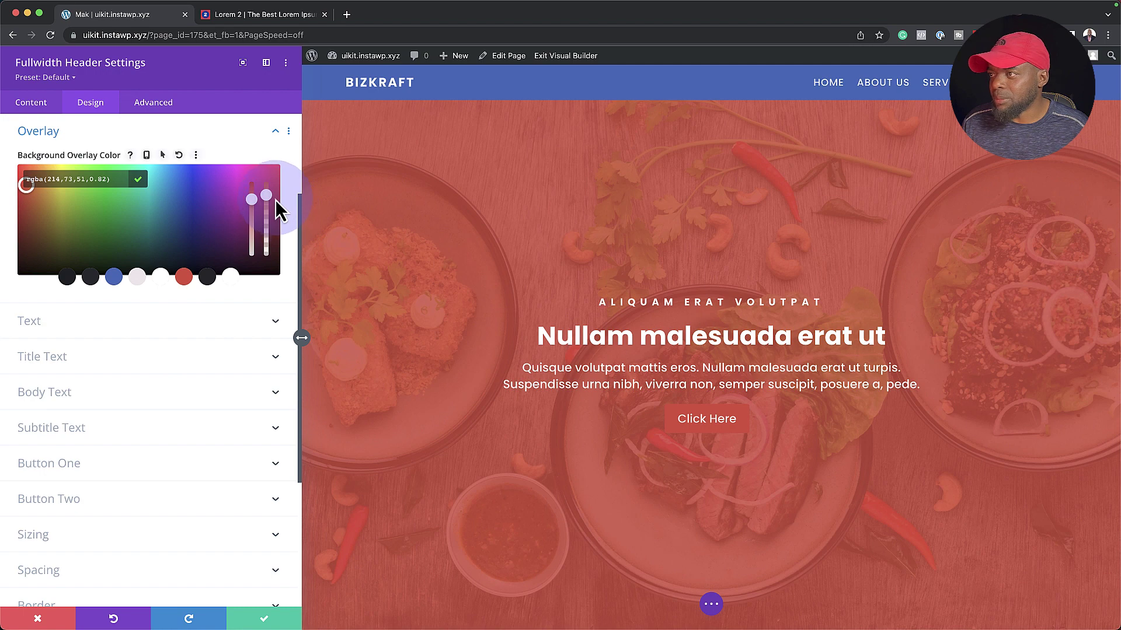
left_click(266, 199)
left_click_drag(266, 205, 267, 205)
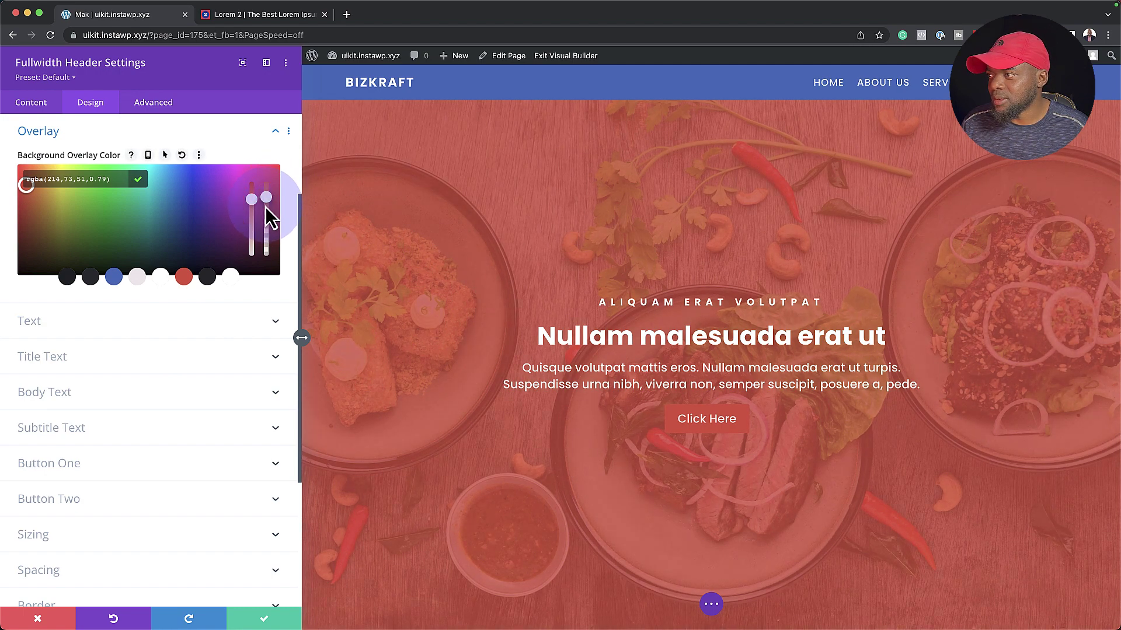
left_click(239, 610)
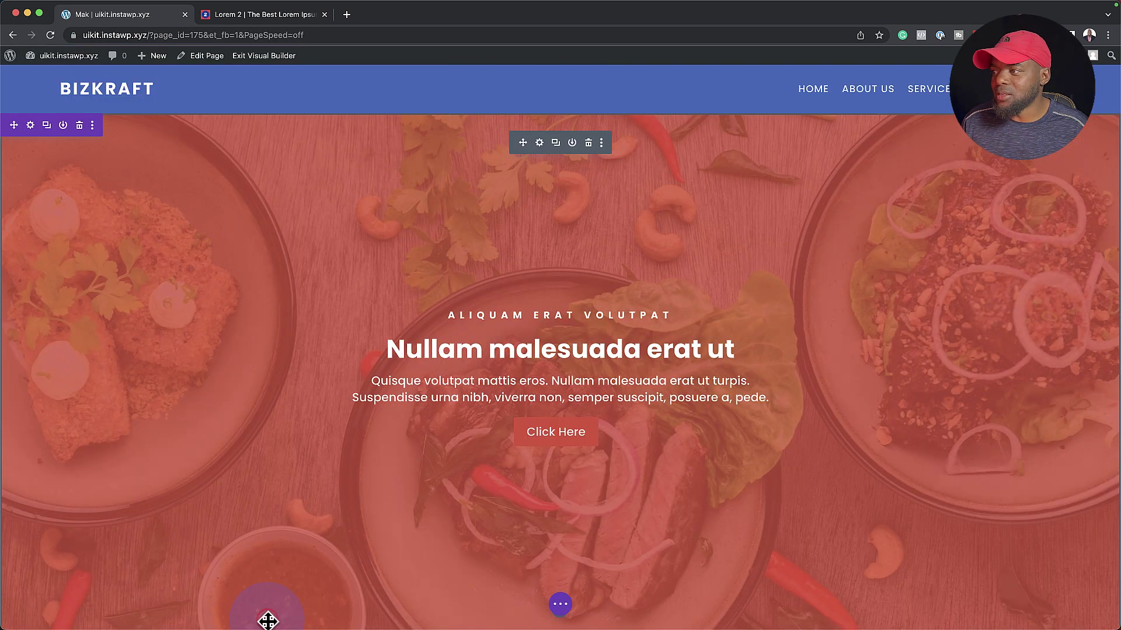
Preview the page in Tablet View at 768px width.
scroll(759, 280, "down", 3)
scroll(759, 280, "up", 3)
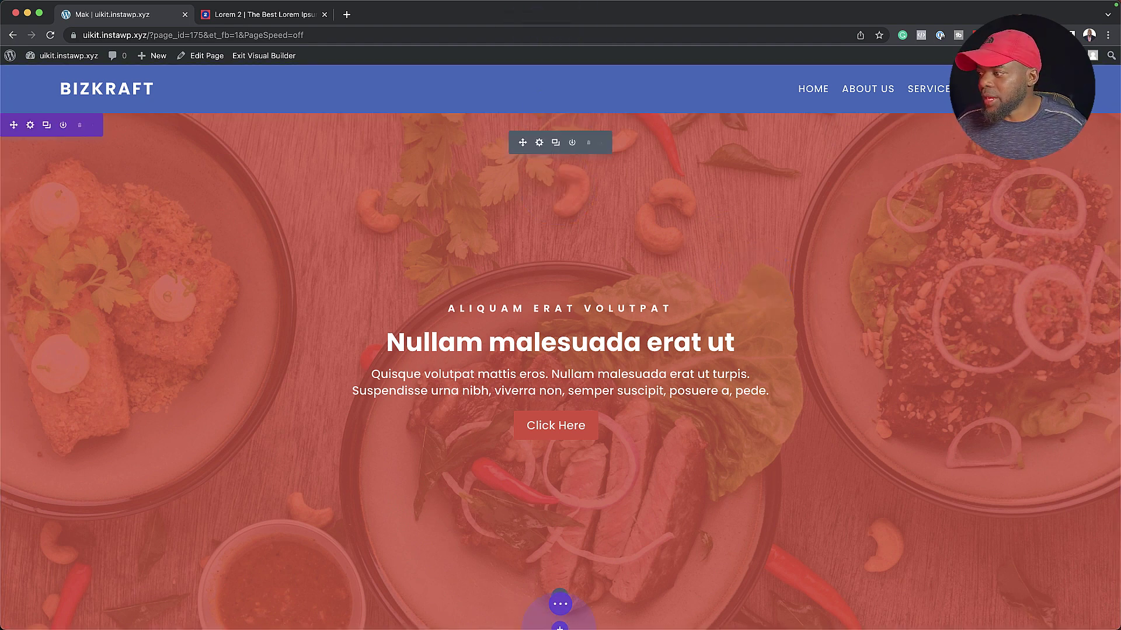
left_click(560, 605)
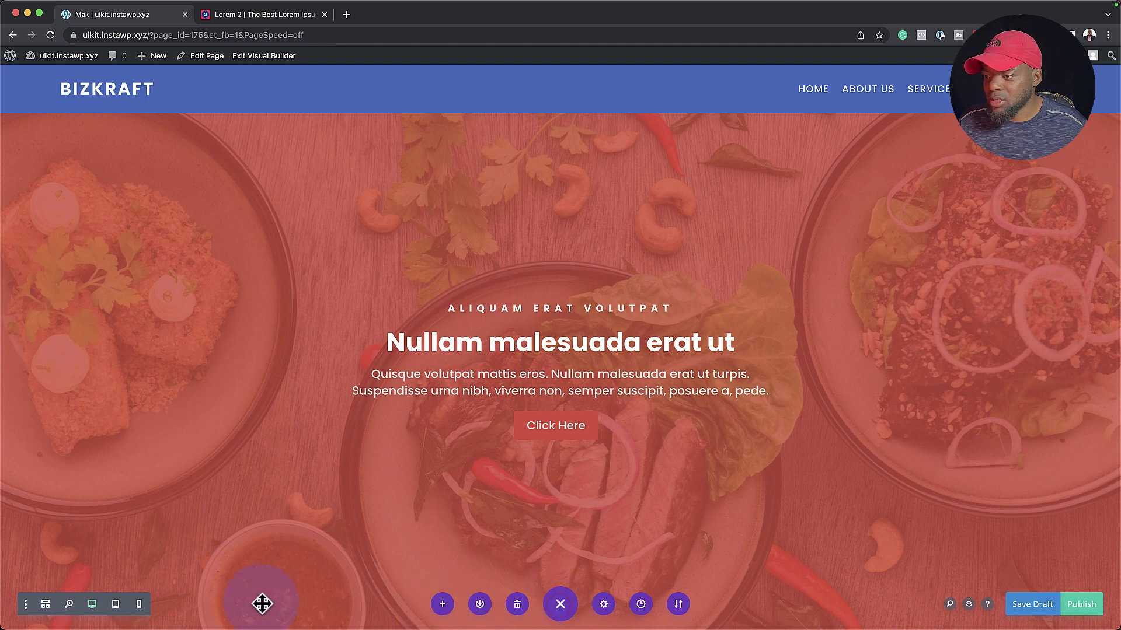
left_click(116, 604)
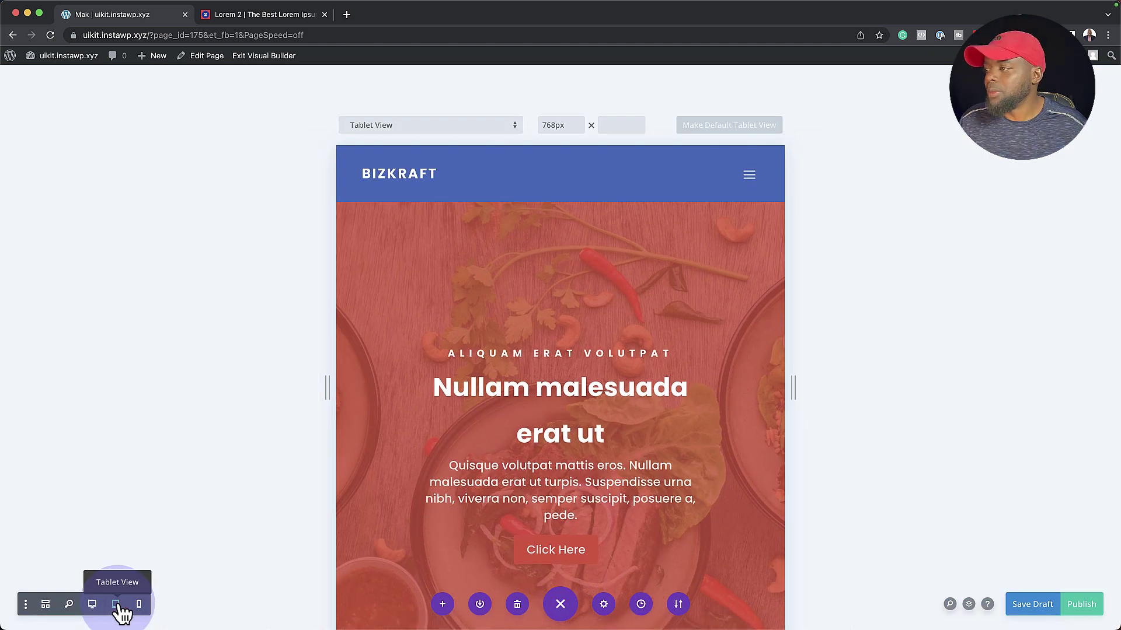
Give the header subtitle a responsive tablet line height of 1.1em.
left_click(623, 413)
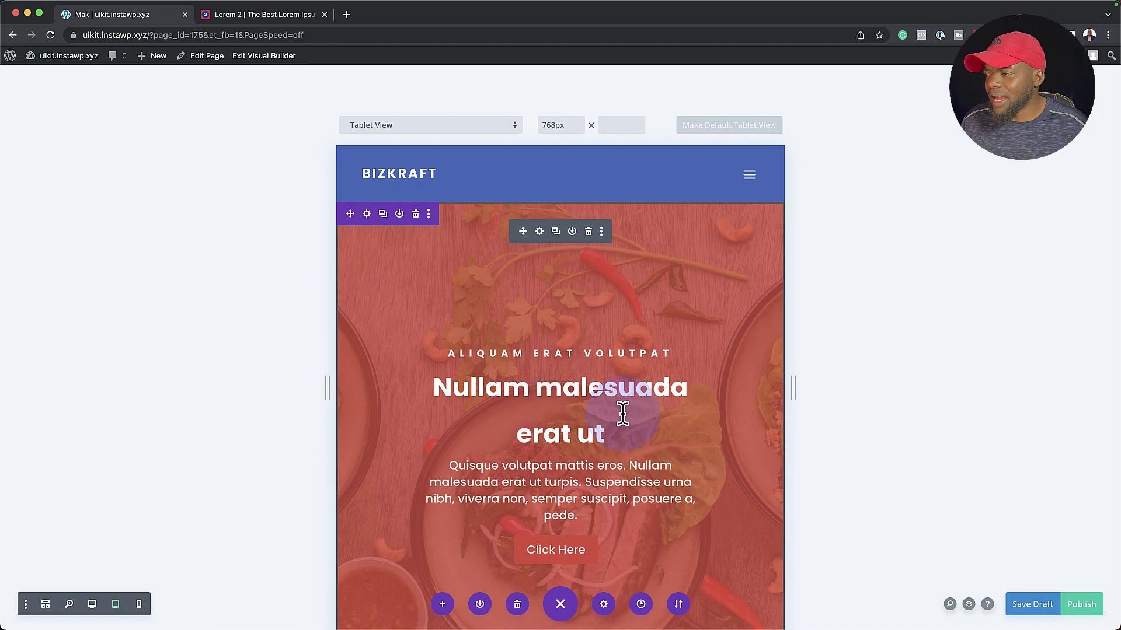
left_click(540, 232)
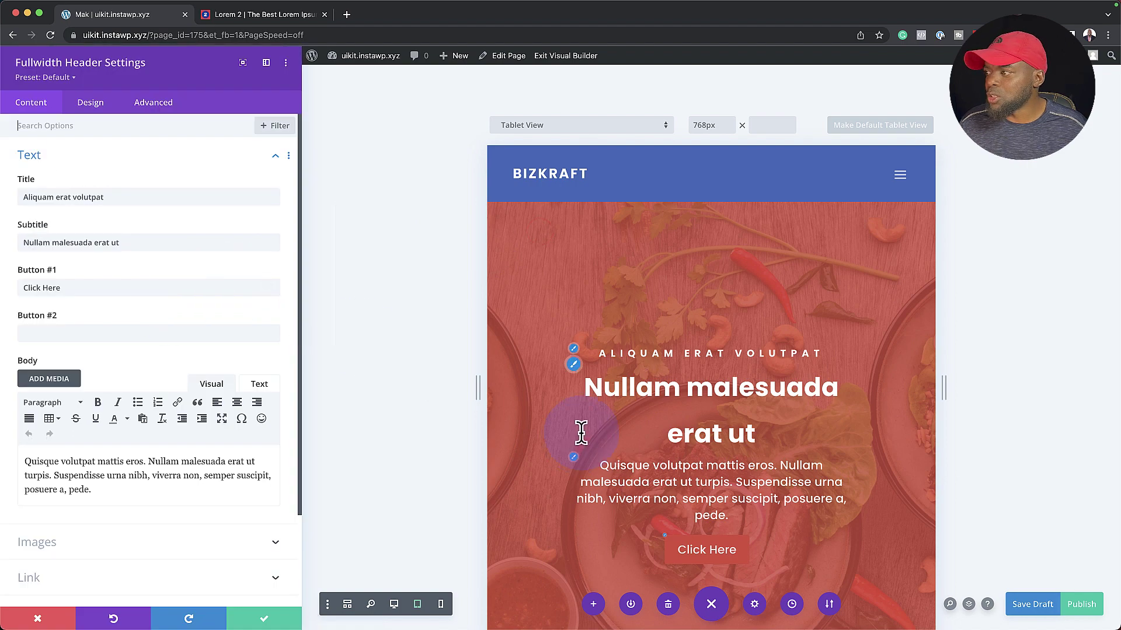
left_click(574, 364)
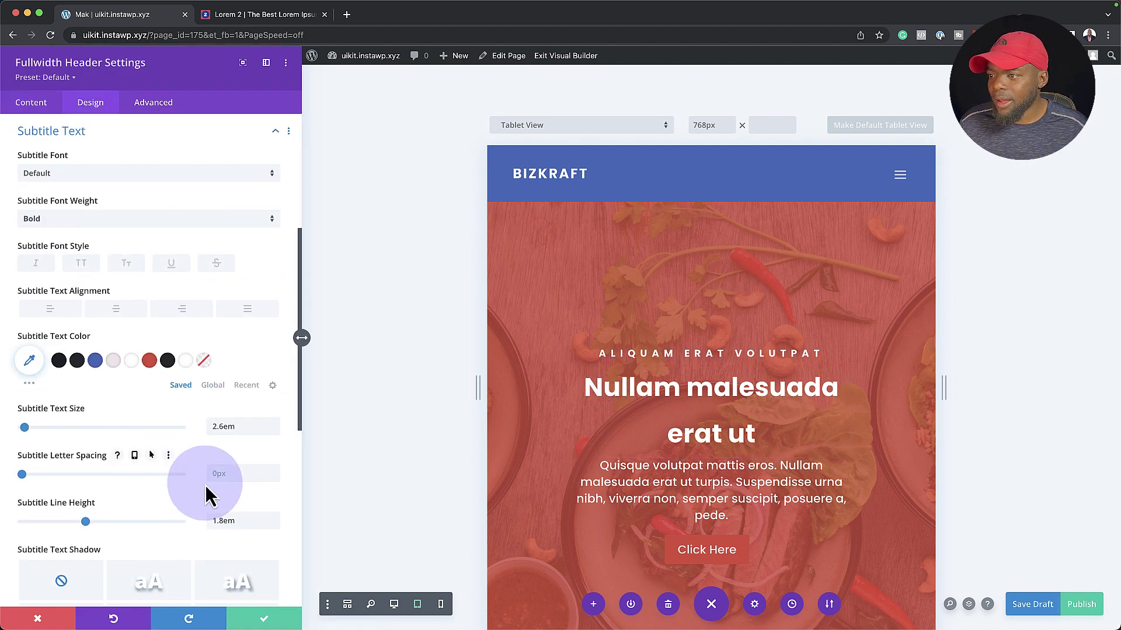
scroll(206, 484, "down", 1)
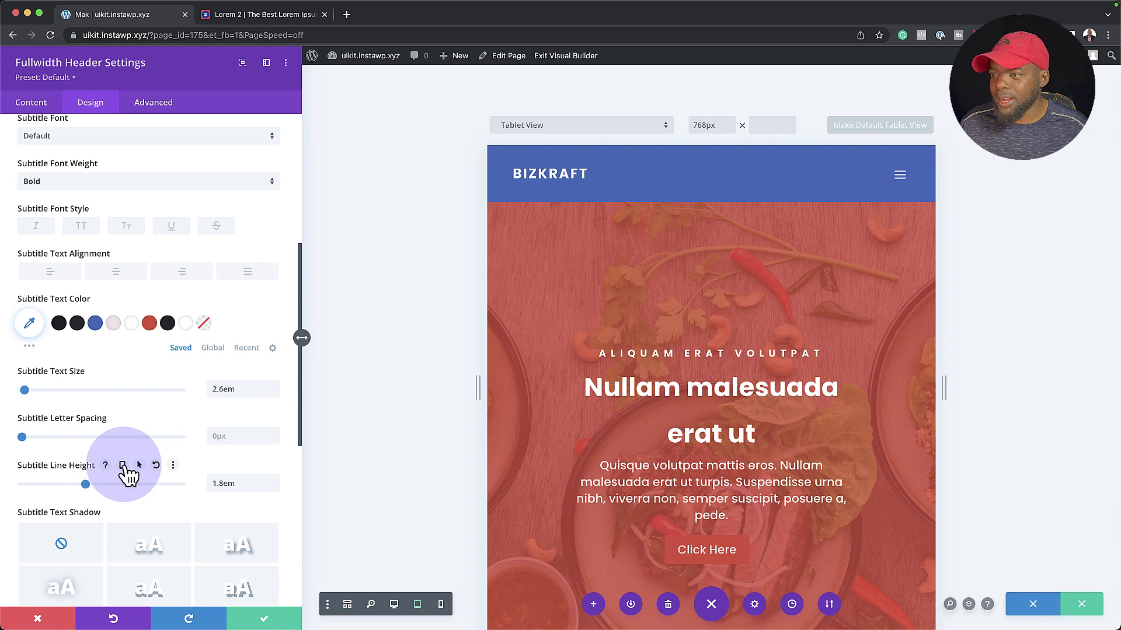
left_click(122, 465)
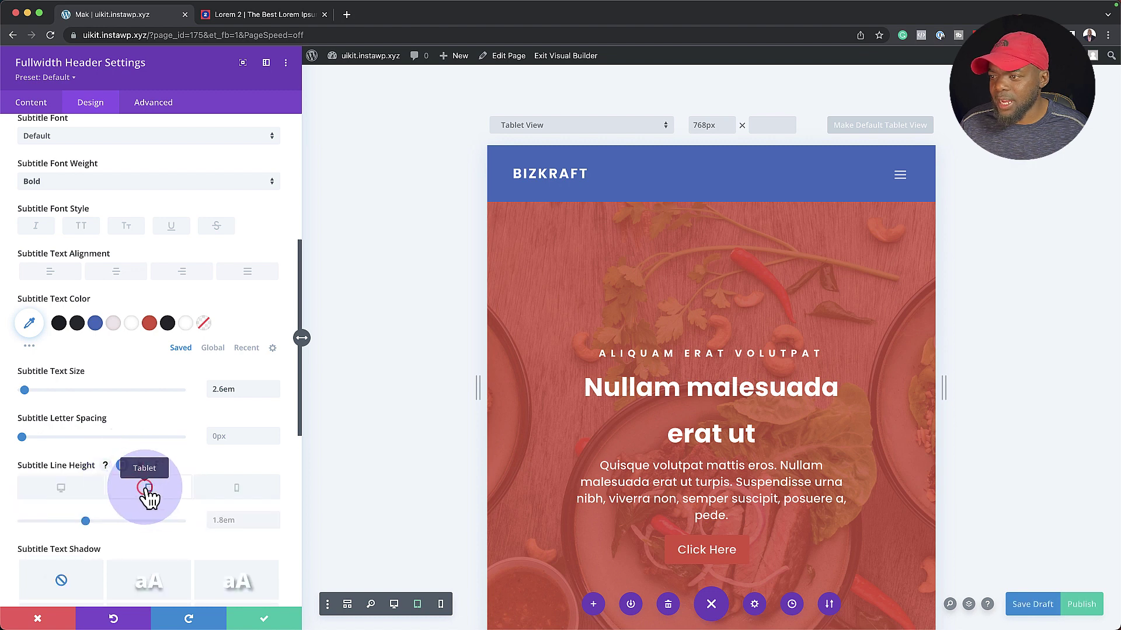
left_click(241, 521)
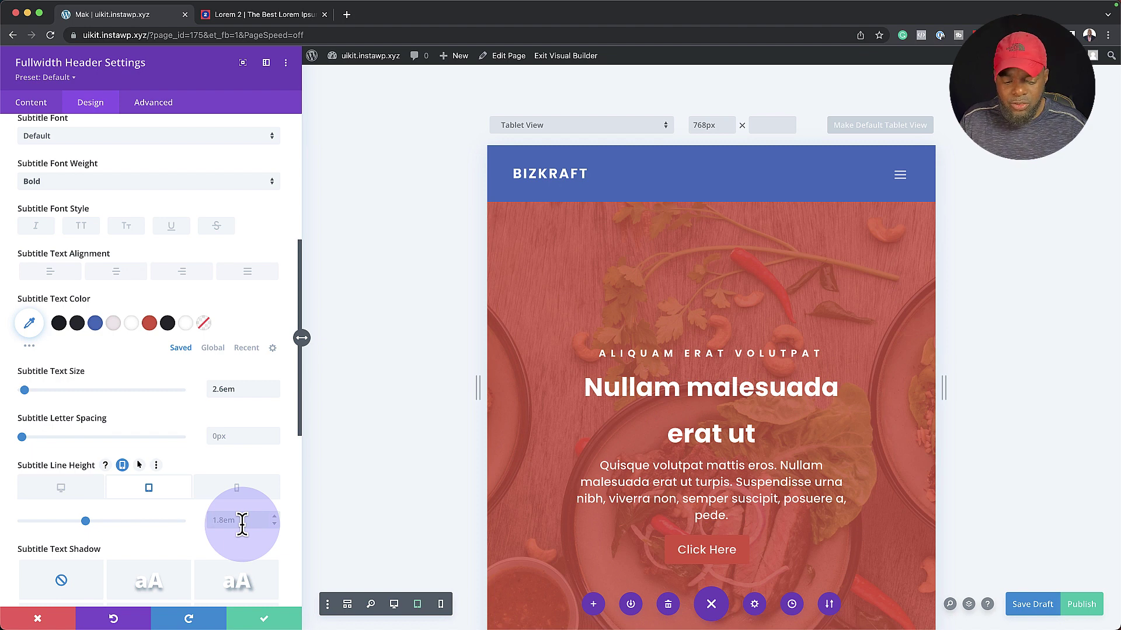
type("1.2em")
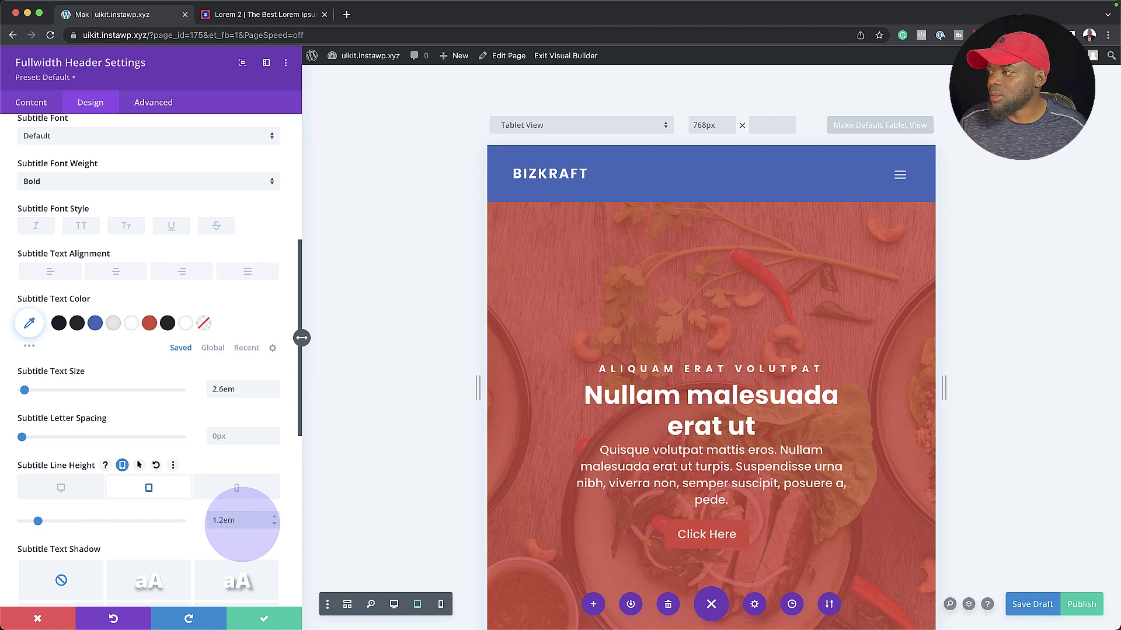
left_click(274, 524)
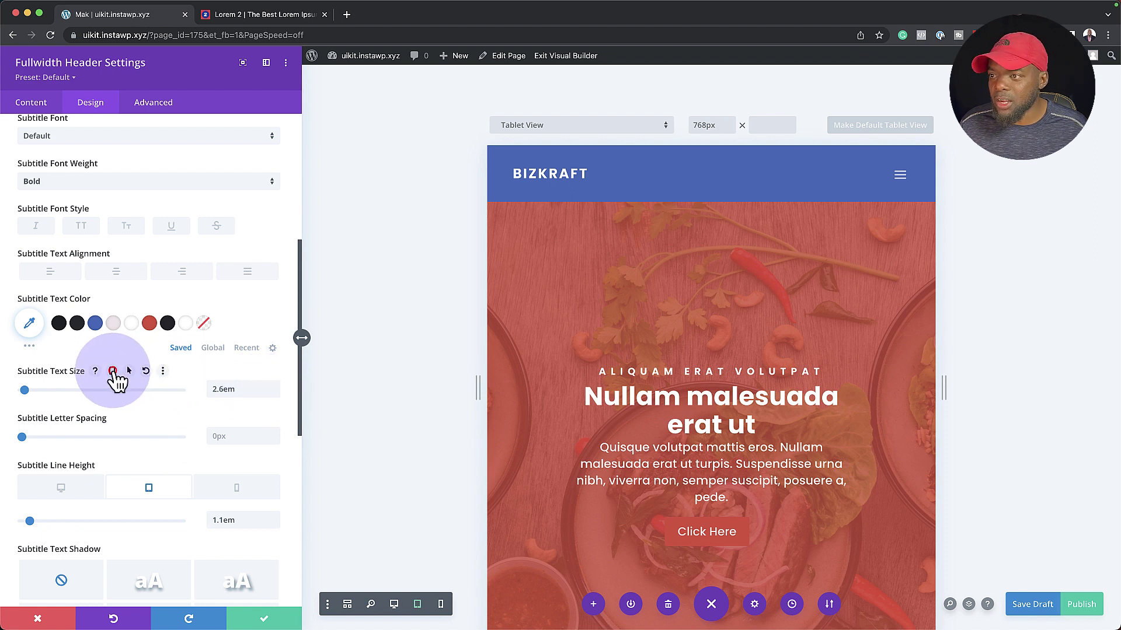
Set the subtitle's tablet text size to 2.4em, then switch to phone view.
left_click(113, 371)
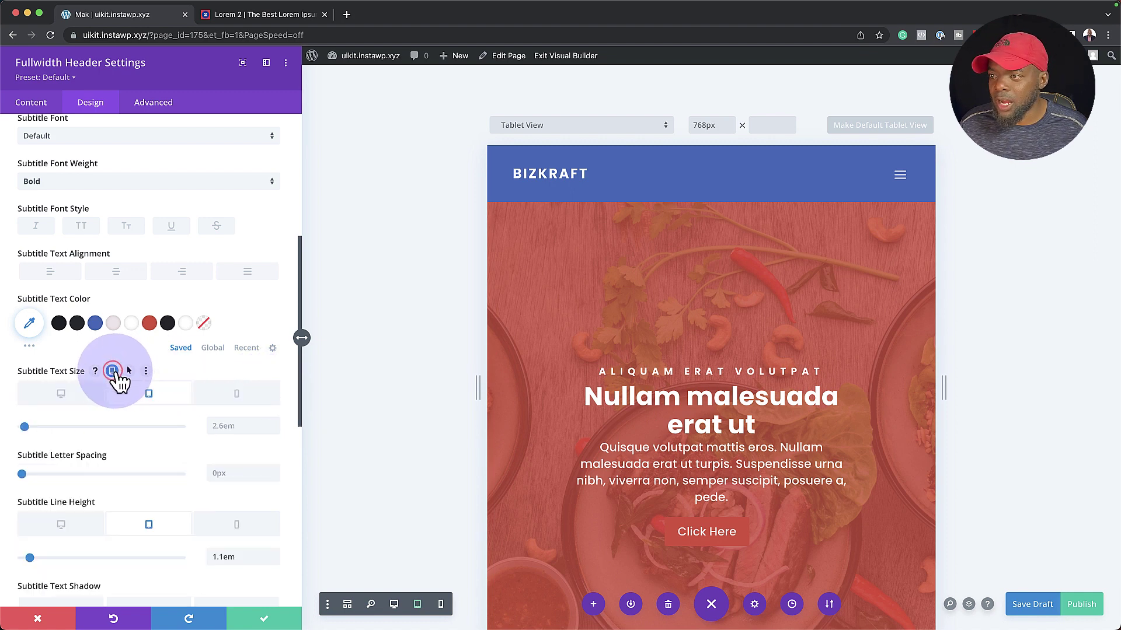
left_click(275, 430)
left_click(275, 430)
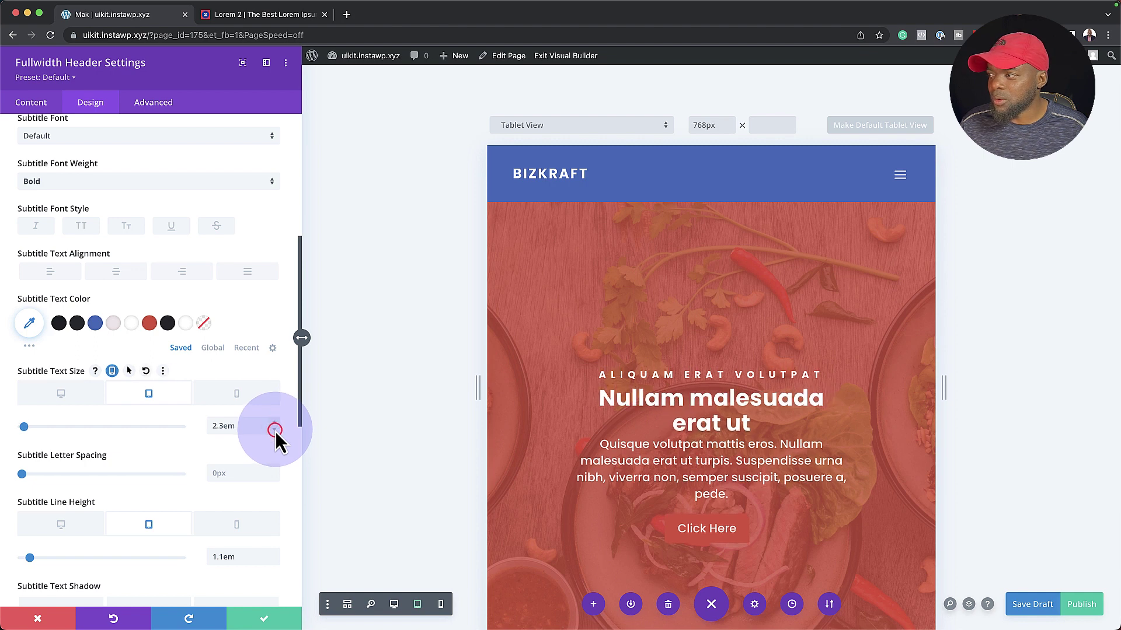
left_click(274, 430)
left_click(275, 425)
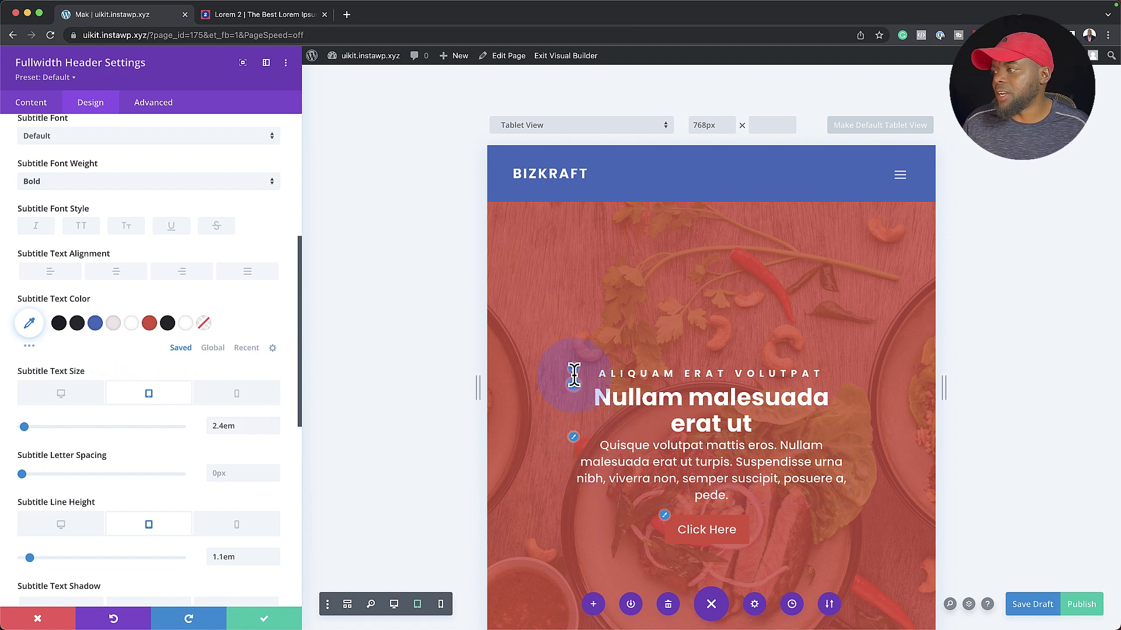
left_click(257, 406)
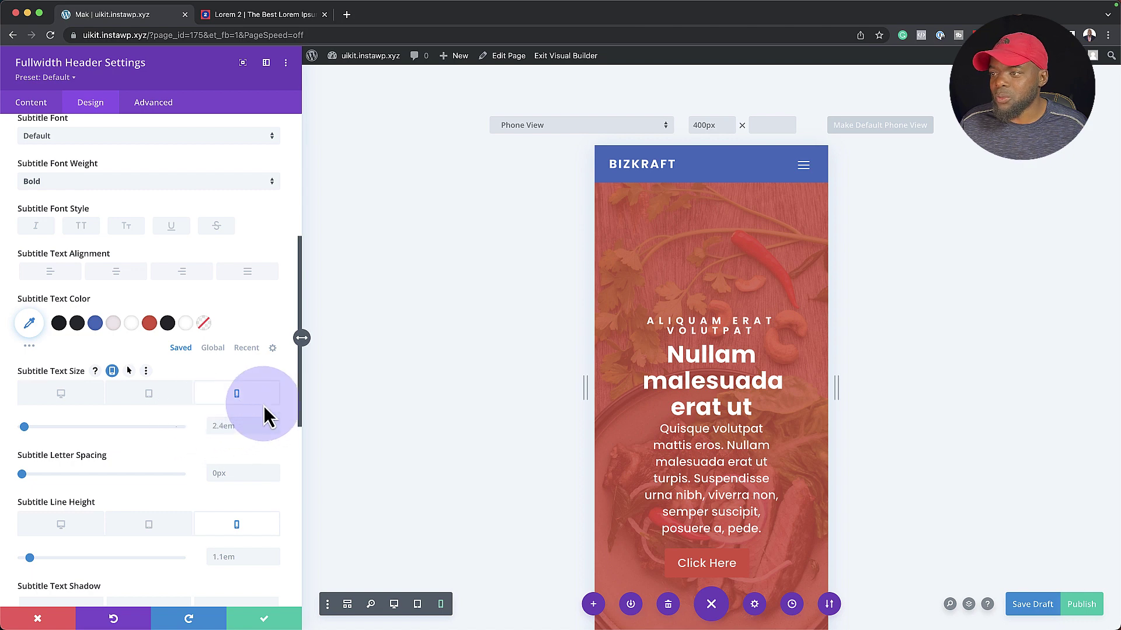
Reduce the subtitle's phone text size to 1.7em.
left_click(274, 430)
left_click(275, 431)
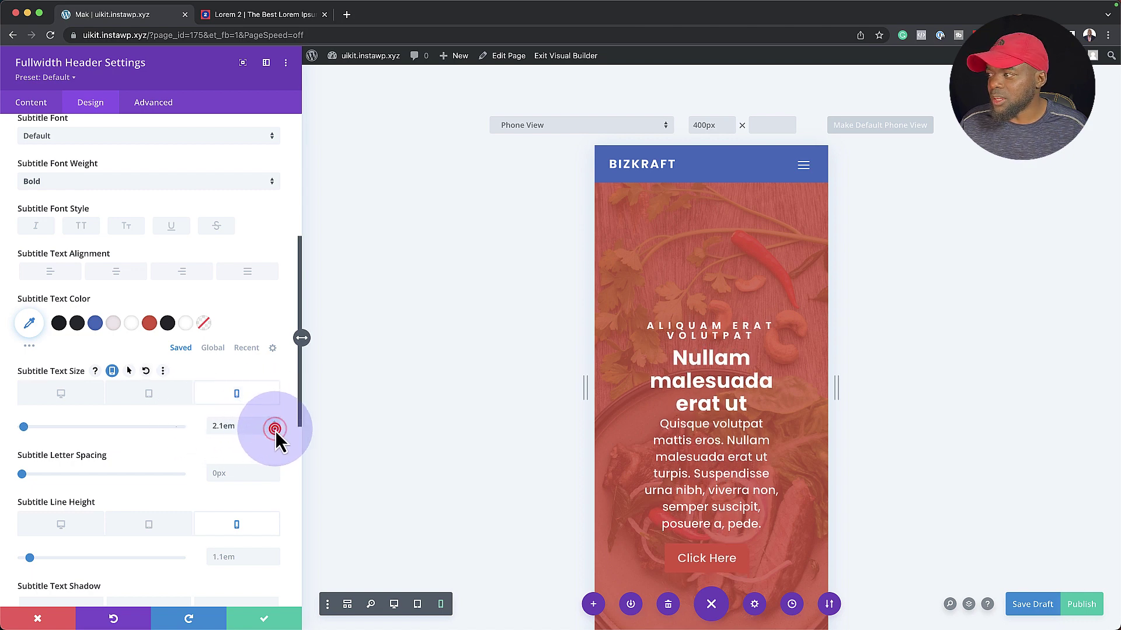
left_click(274, 430)
left_click(274, 430)
left_click(275, 430)
left_click(275, 430)
left_click(274, 430)
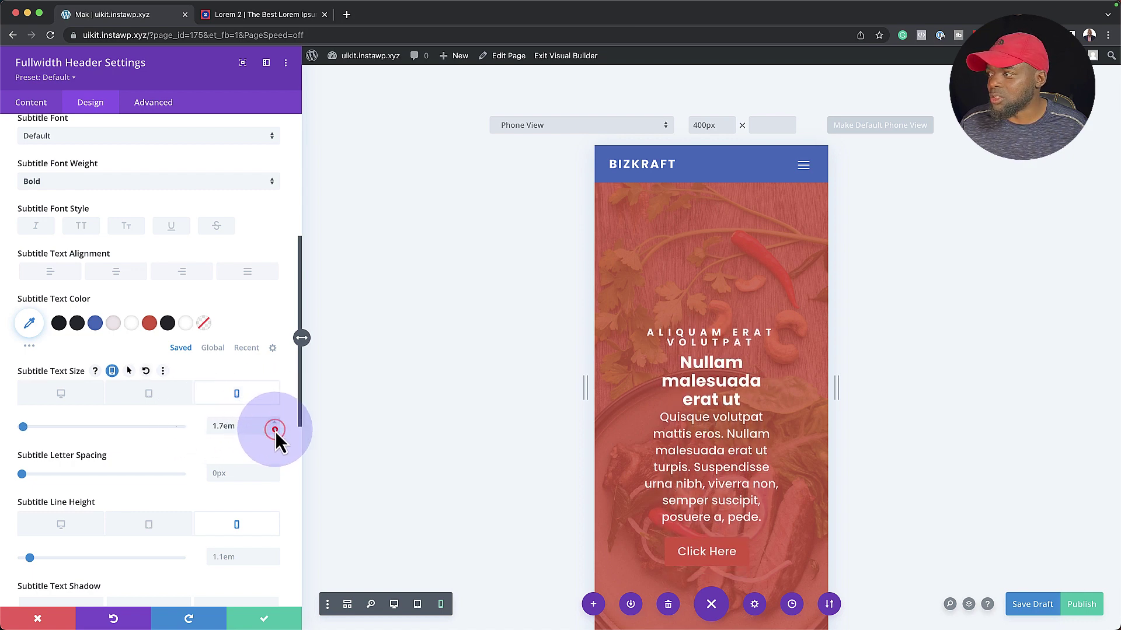
left_click(274, 430)
left_click(274, 430)
left_click(274, 430)
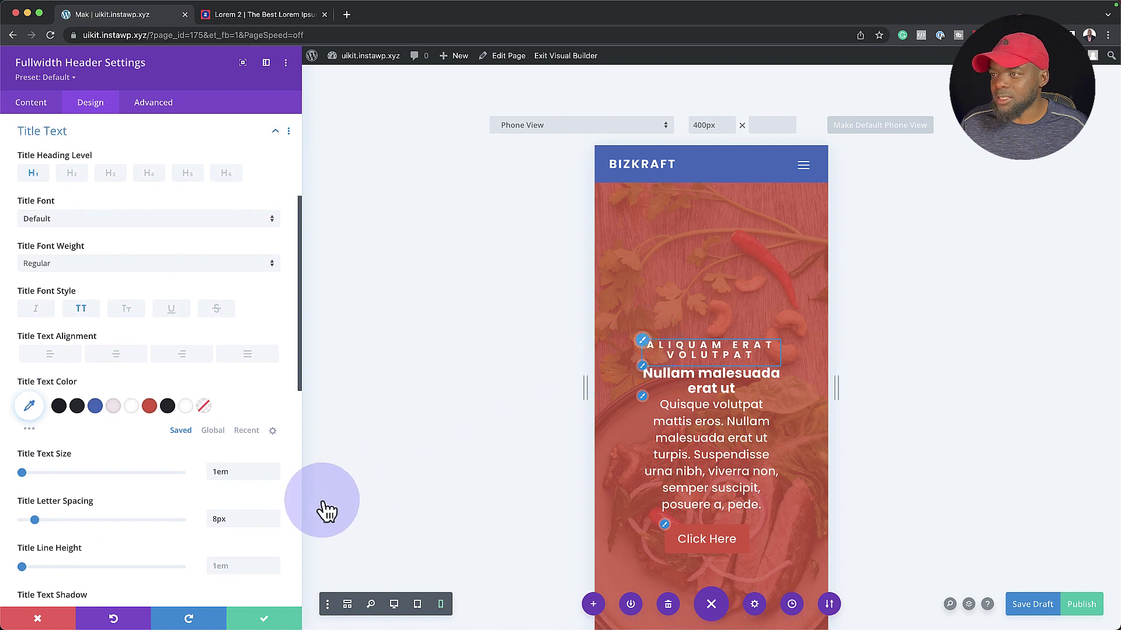
Set the title's phone line height to 1.4em.
left_click(236, 551)
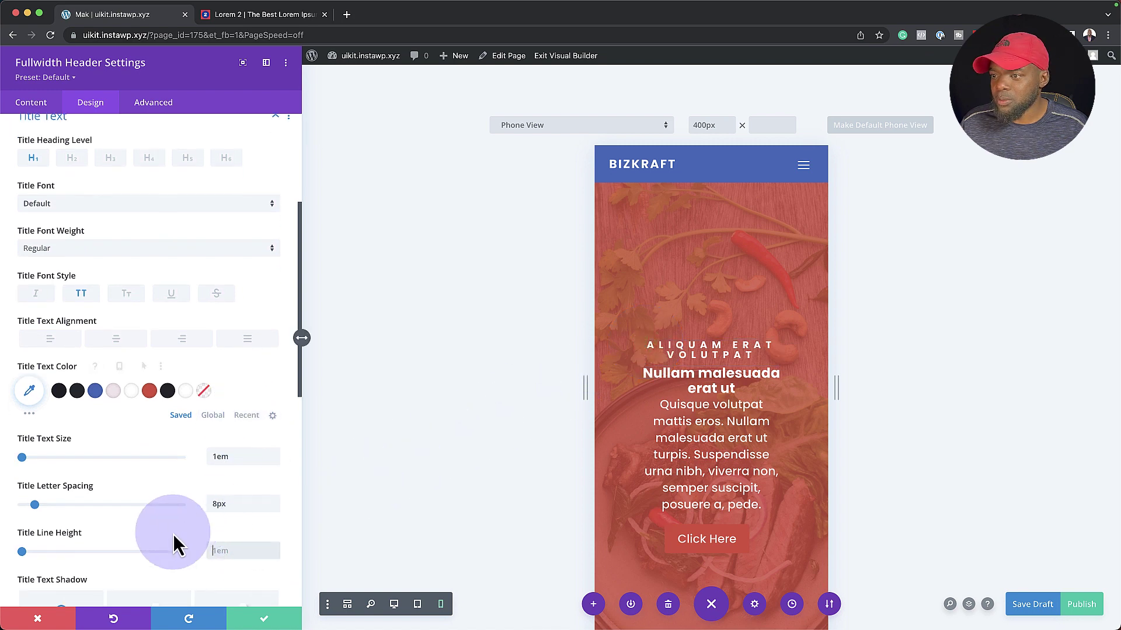
left_click(110, 533)
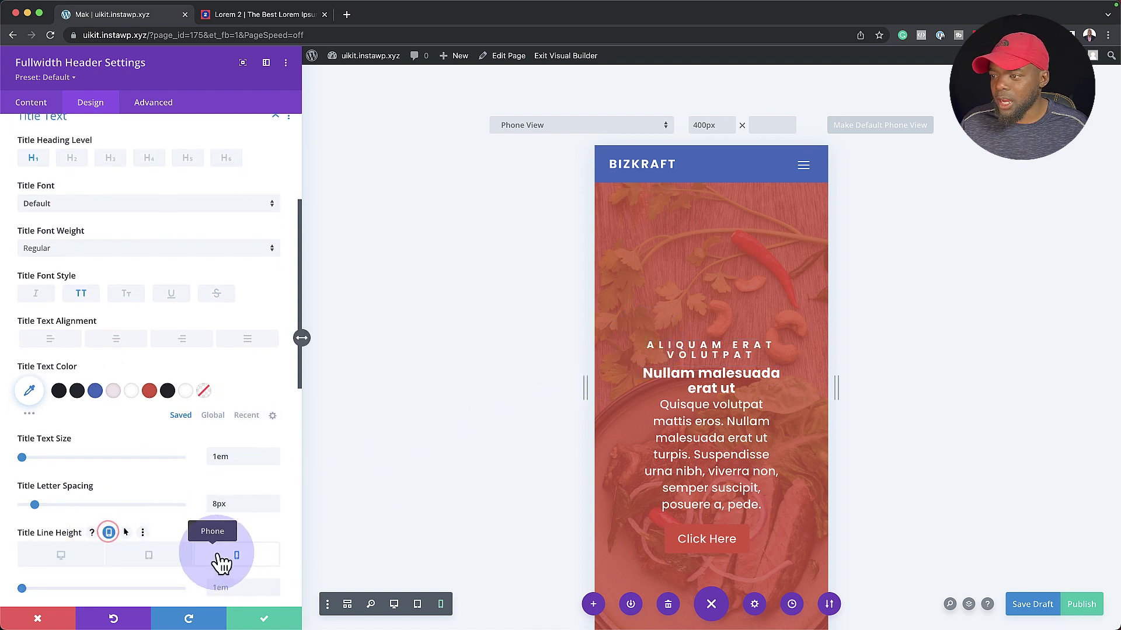
scroll(257, 577, "down", 1)
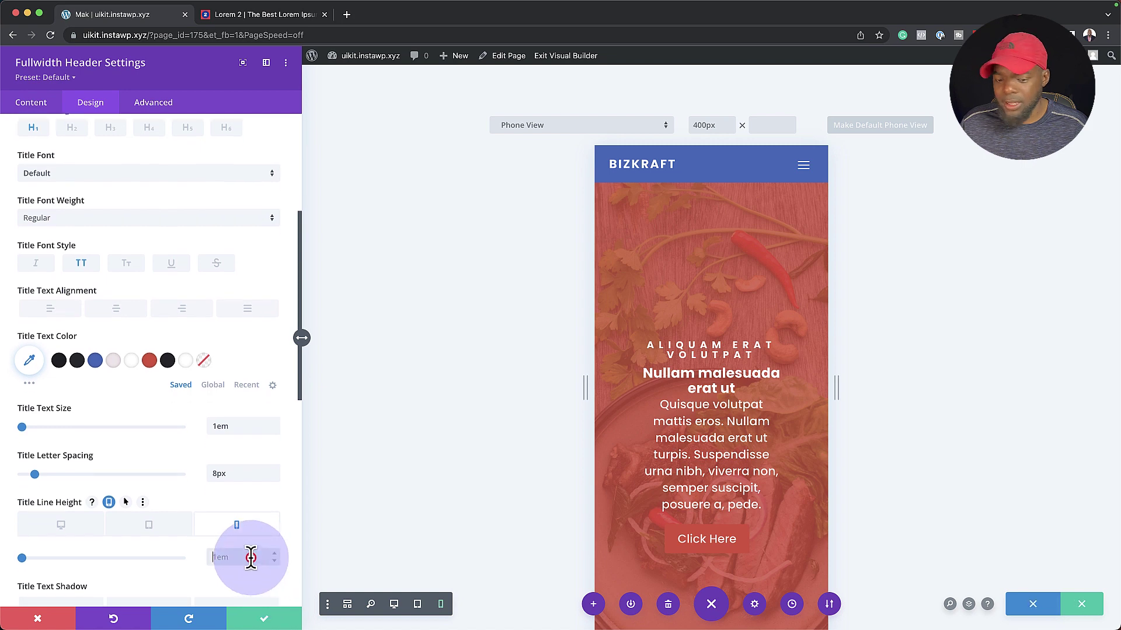
left_click(274, 553)
left_click(274, 553)
left_click(274, 553)
left_click(274, 553)
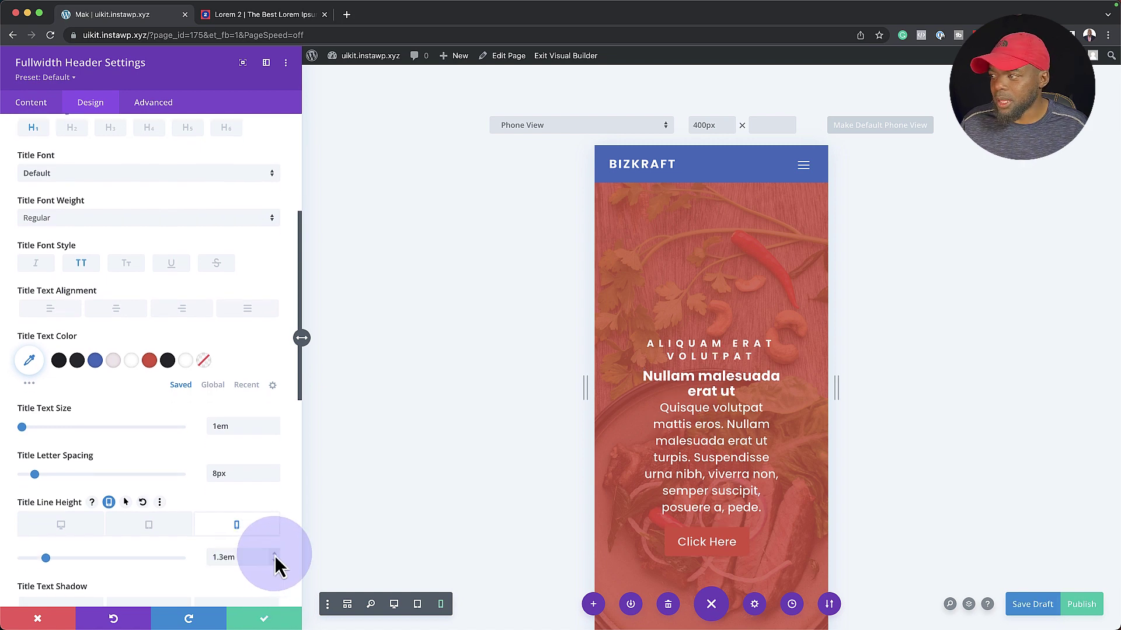
left_click(274, 553)
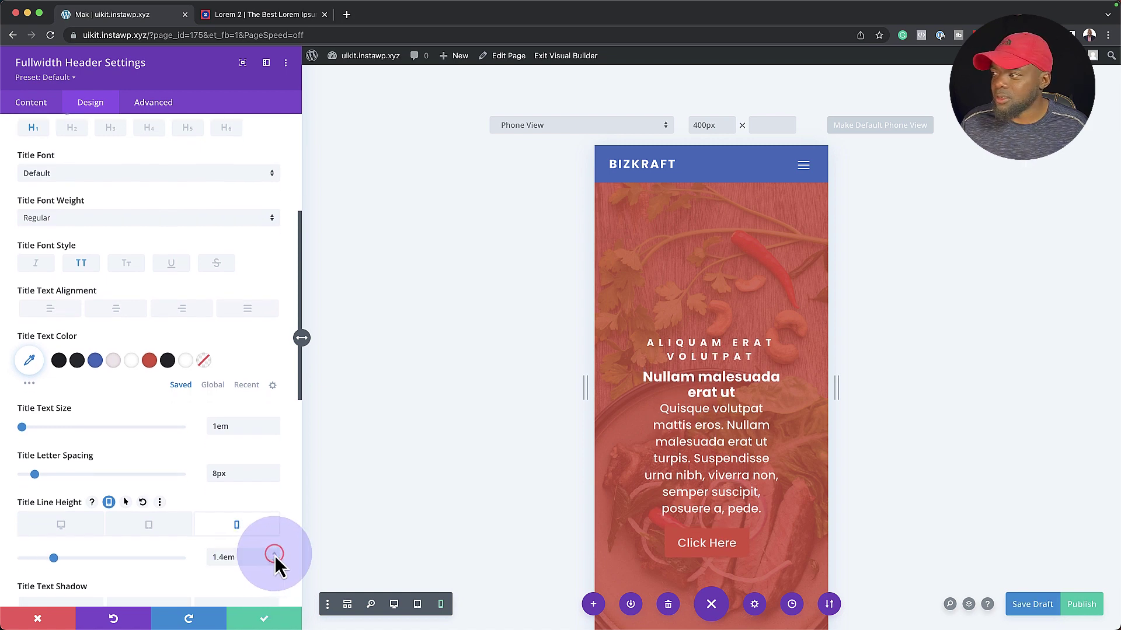
Set the body text's phone line height to 1.3em and check it in tablet view.
left_click(644, 411)
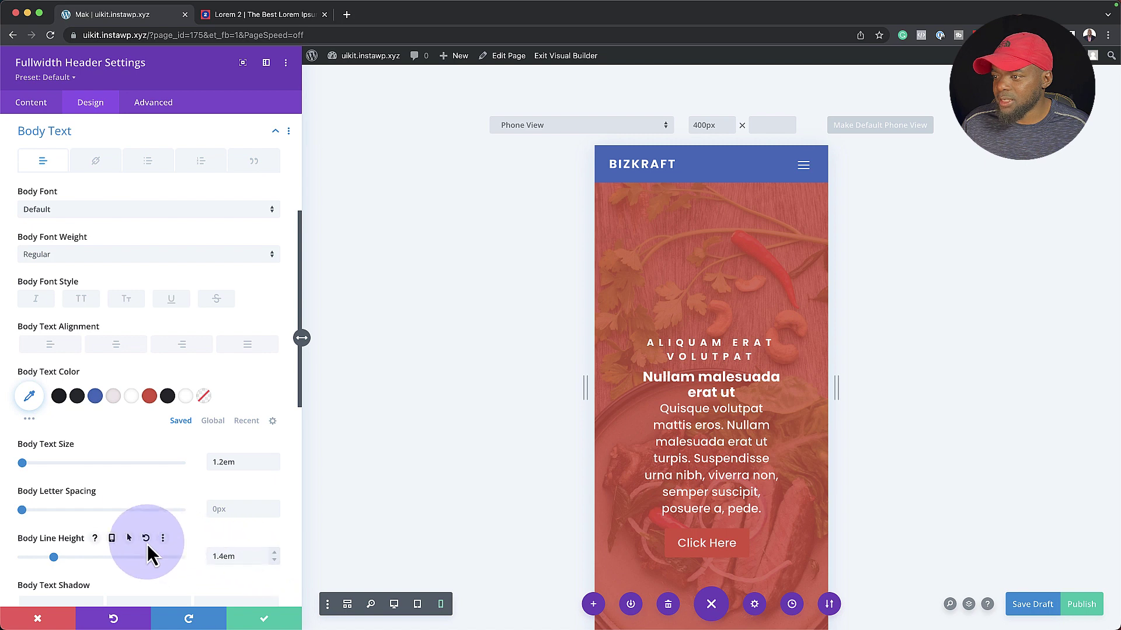
left_click(112, 538)
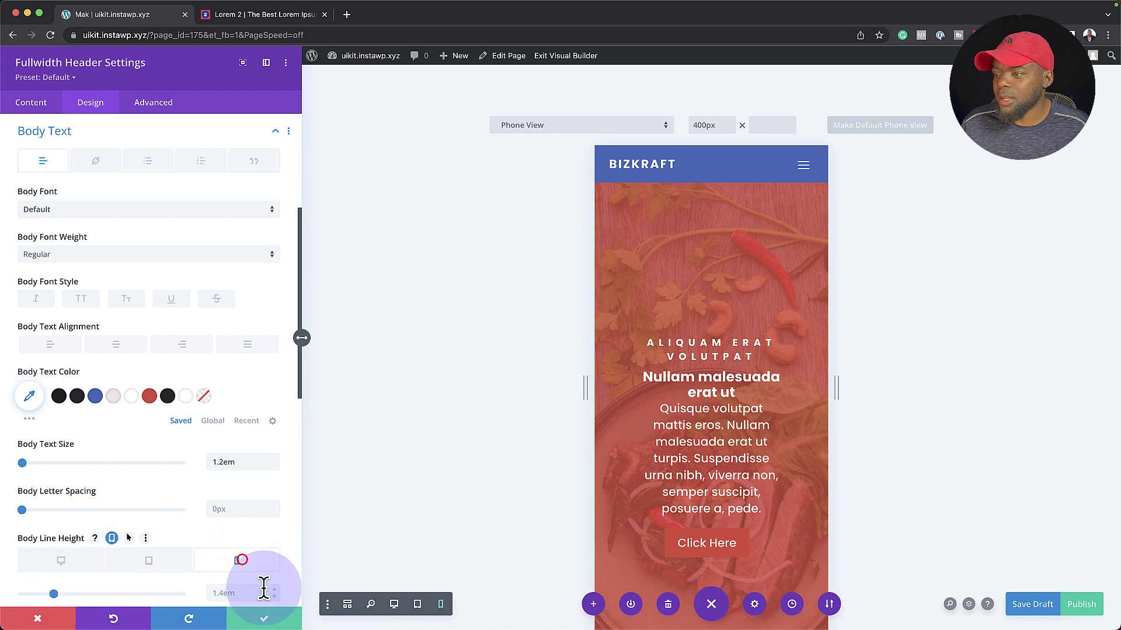
scroll(265, 584, "down", 4)
left_click(276, 480)
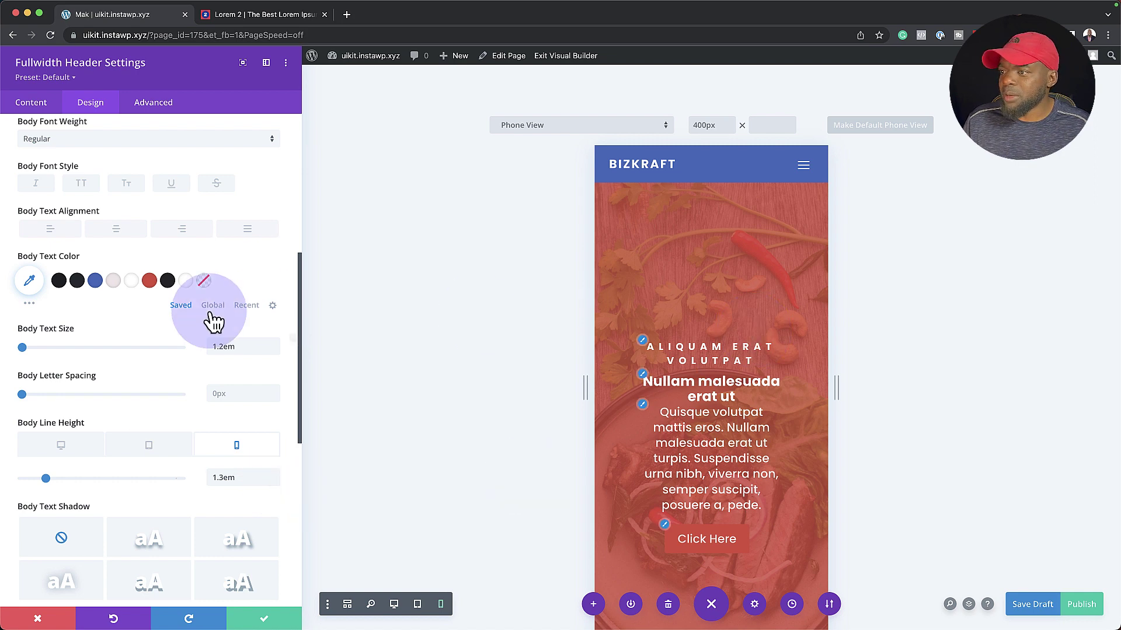
left_click(149, 446)
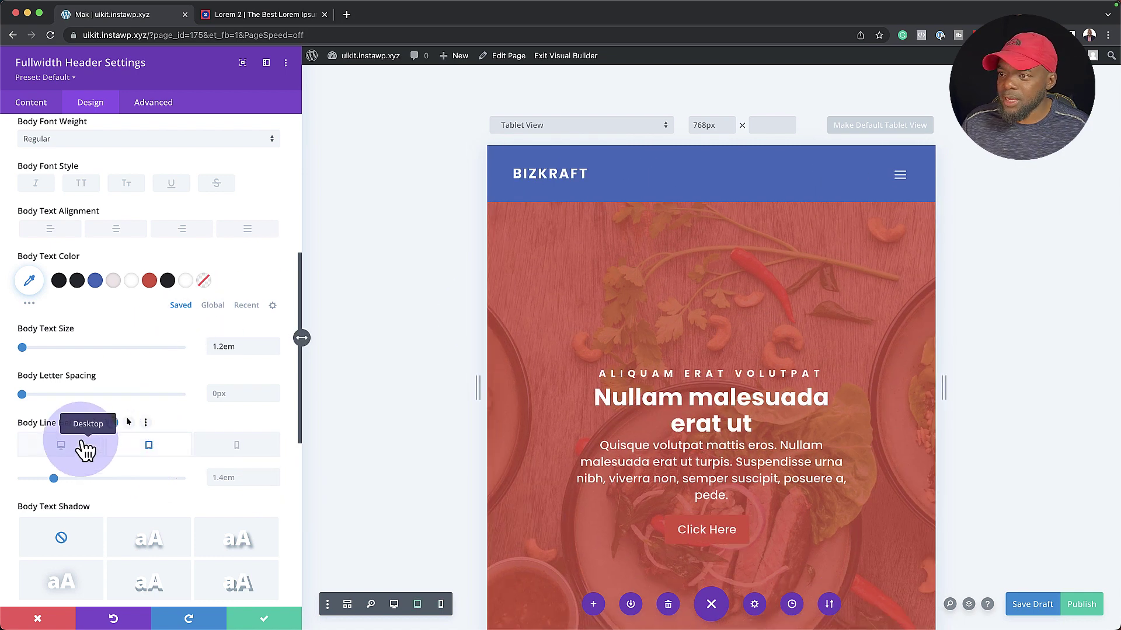
Close the header settings, return the preview to desktop width, and save the page.
left_click(74, 447)
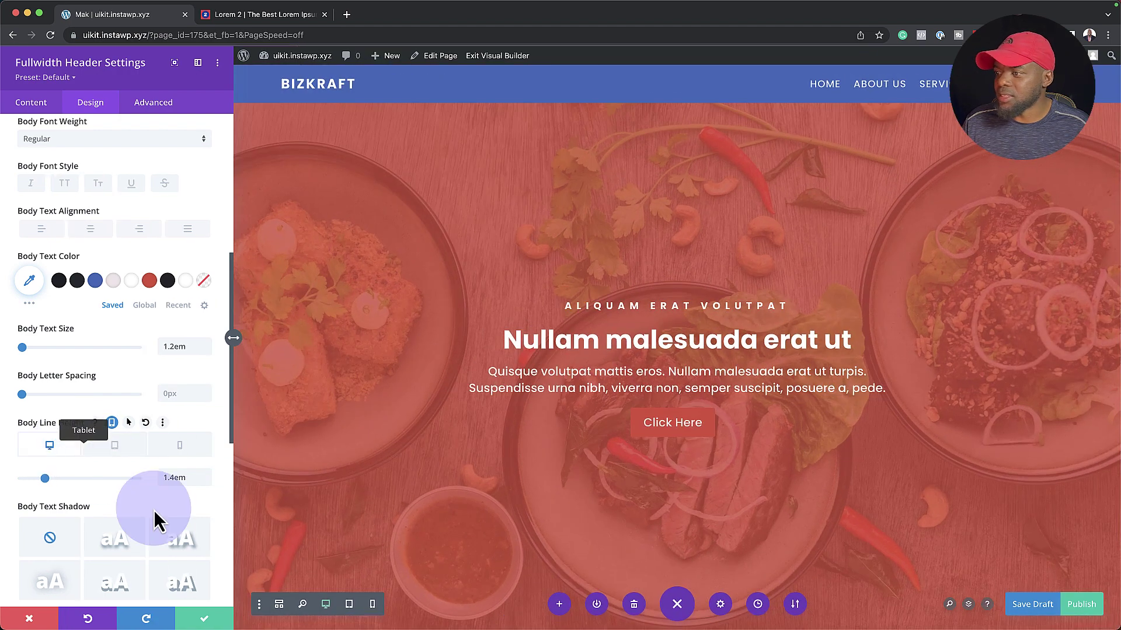
left_click(221, 623)
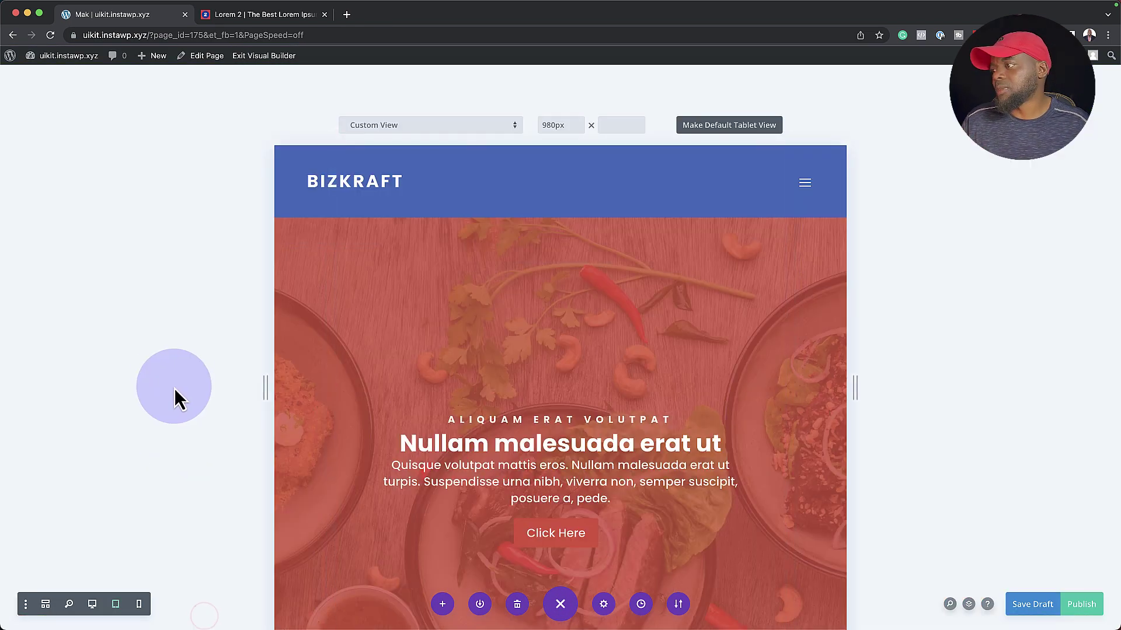
left_click(93, 604)
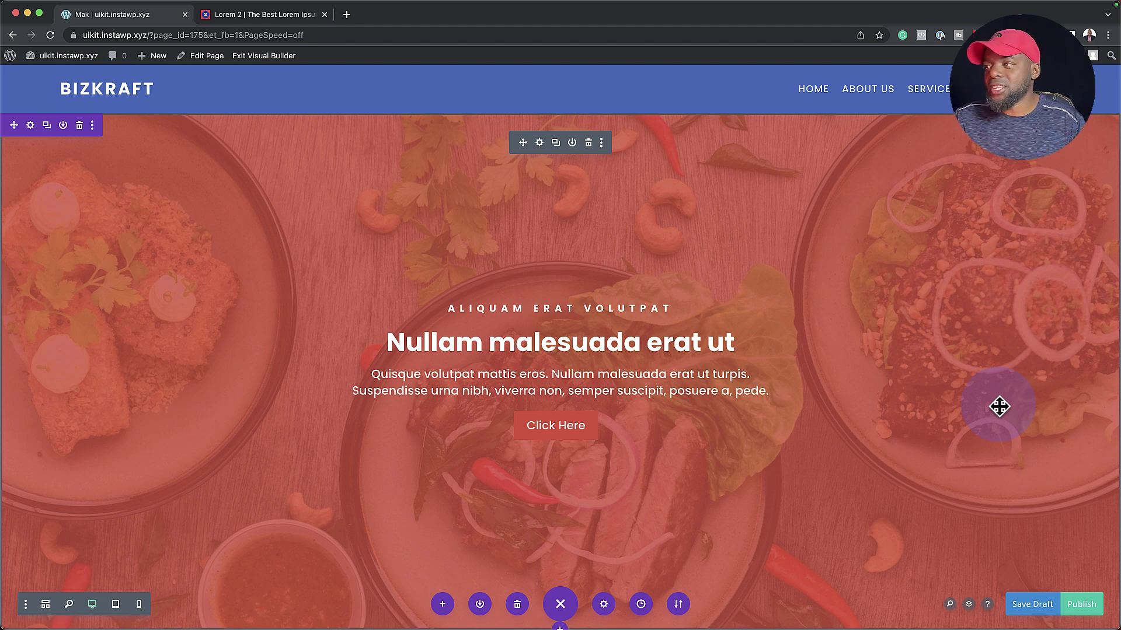
key("ctrl+s")
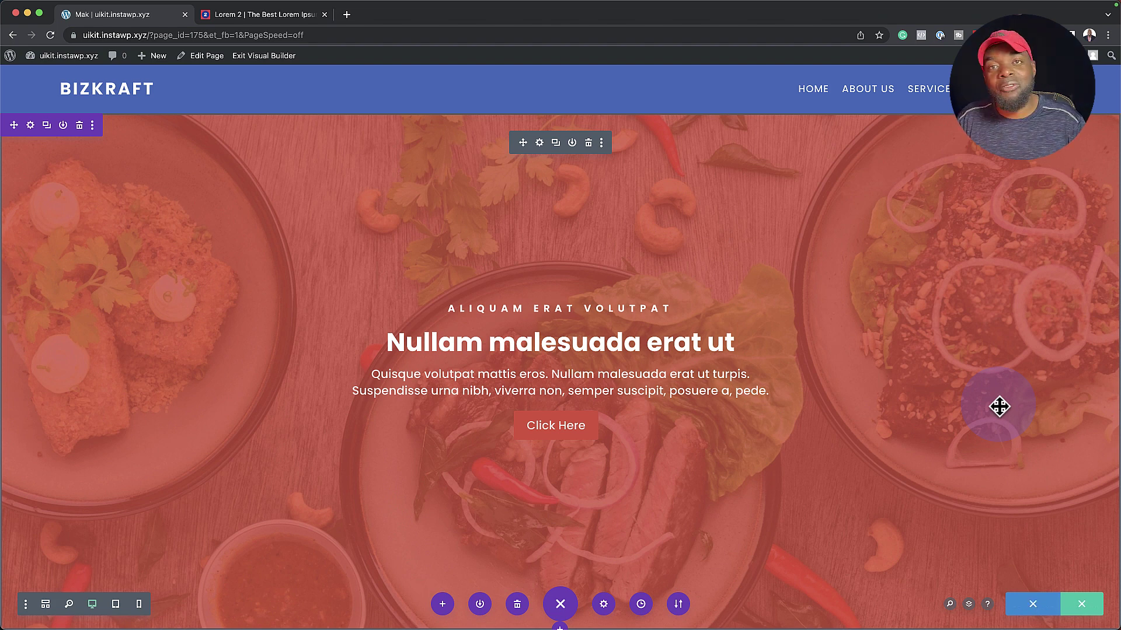